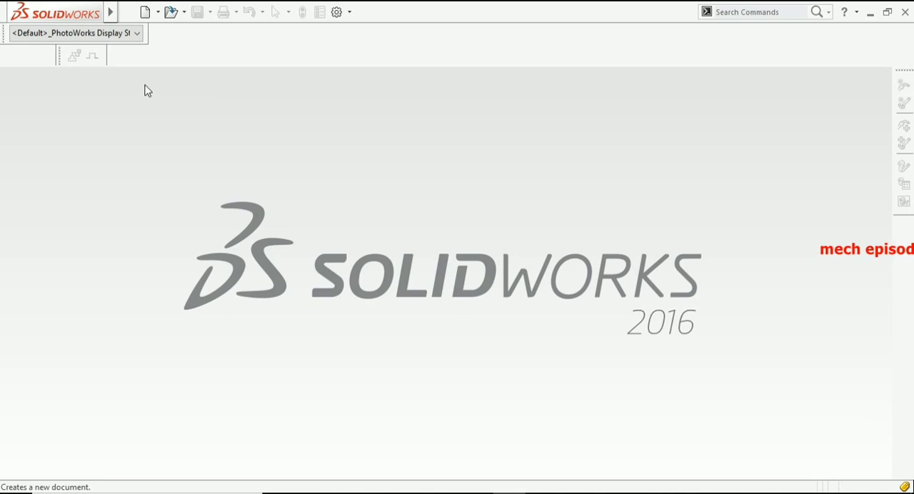
- Create a new part document and start a sketch on the Top plane
{"action": "left_click", "coordinate": [145, 12]}
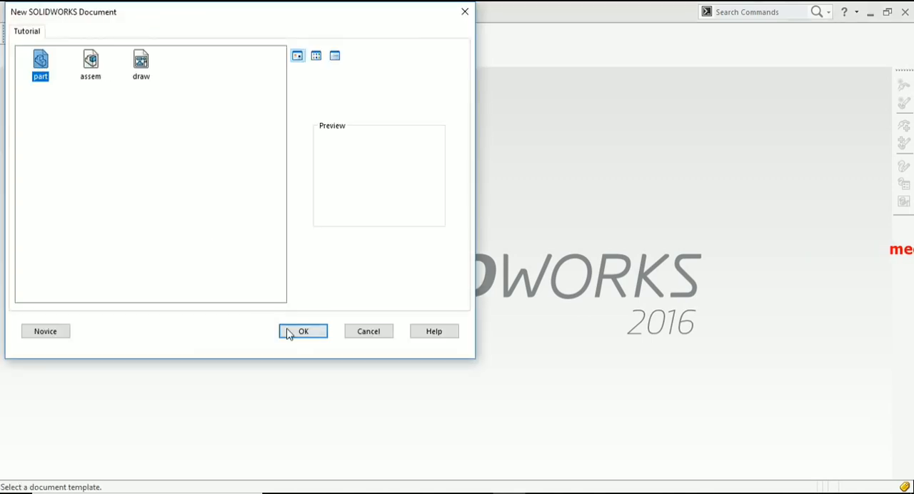
{"action": "left_click", "coordinate": [302, 330]}
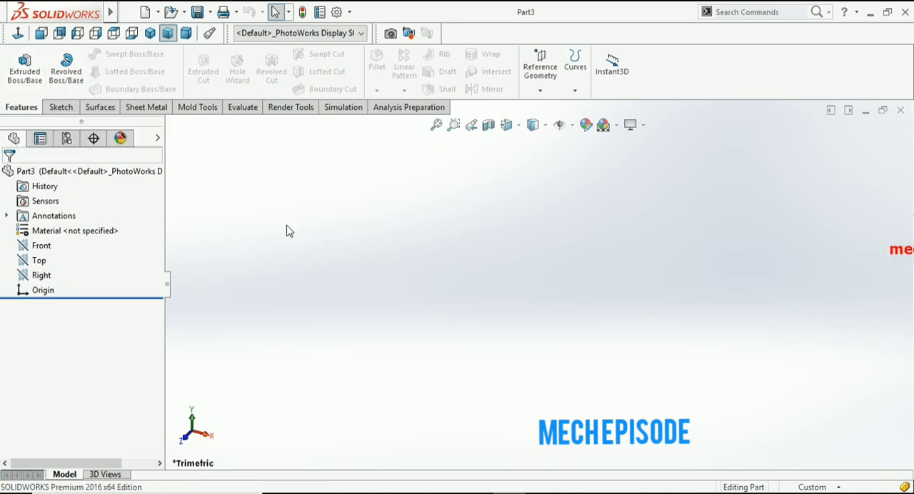
{"action": "left_click", "coordinate": [61, 107]}
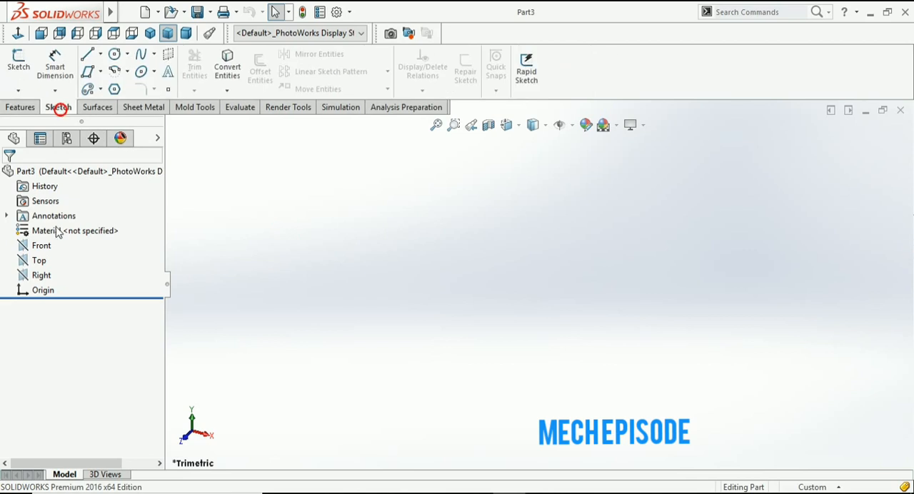
{"action": "left_click", "coordinate": [41, 262]}
{"action": "left_click", "coordinate": [18, 66]}
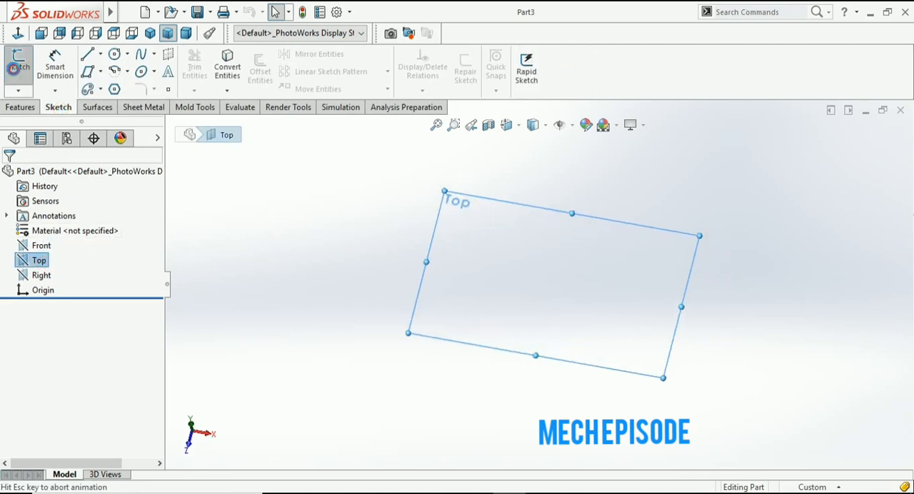
- Sketch two concentric circles centred on the origin, about 121 mm and 57 mm in diameter
{"action": "left_click", "coordinate": [114, 53]}
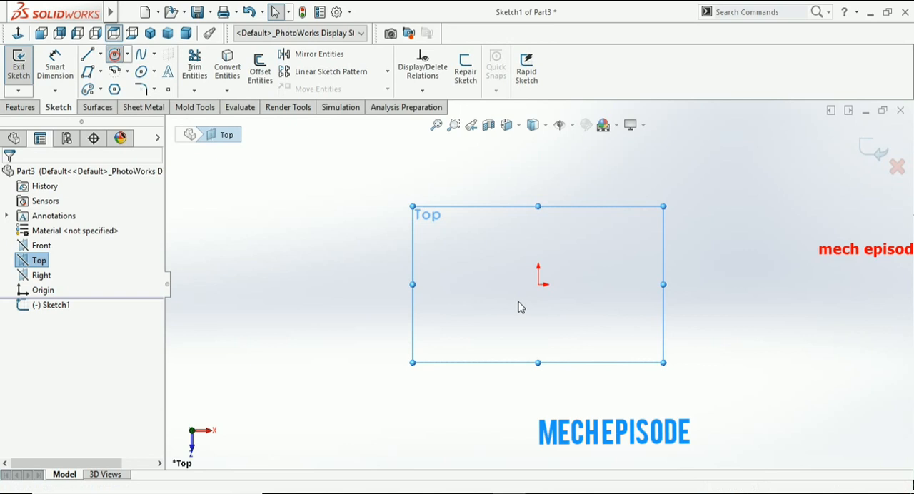
{"action": "left_click", "coordinate": [540, 286]}
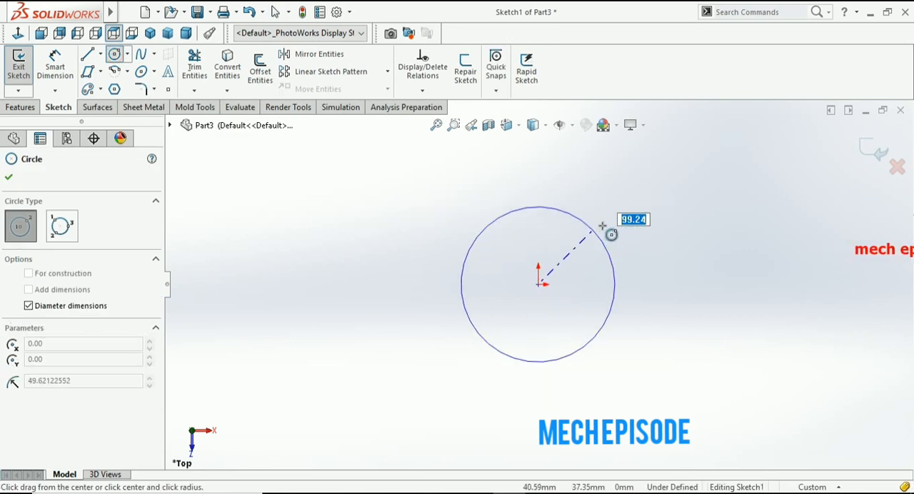
{"action": "left_click", "coordinate": [603, 226]}
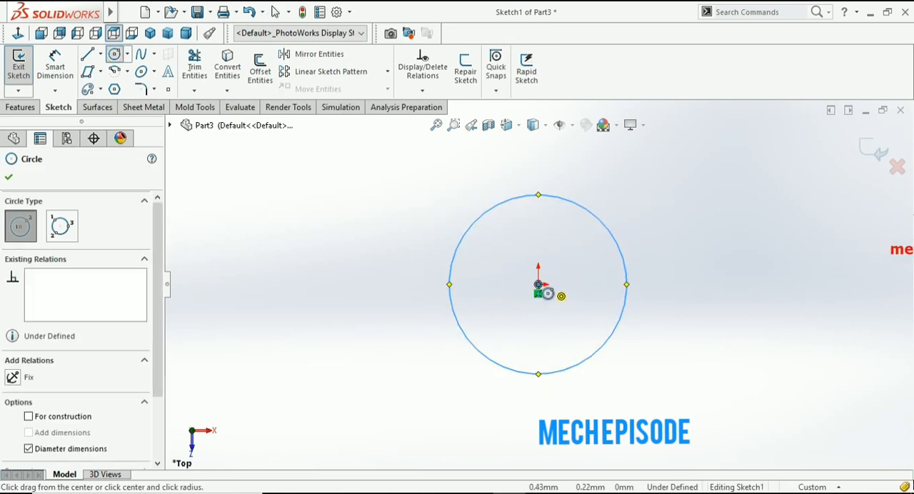
{"action": "left_click", "coordinate": [538, 285]}
{"action": "left_click", "coordinate": [573, 255]}
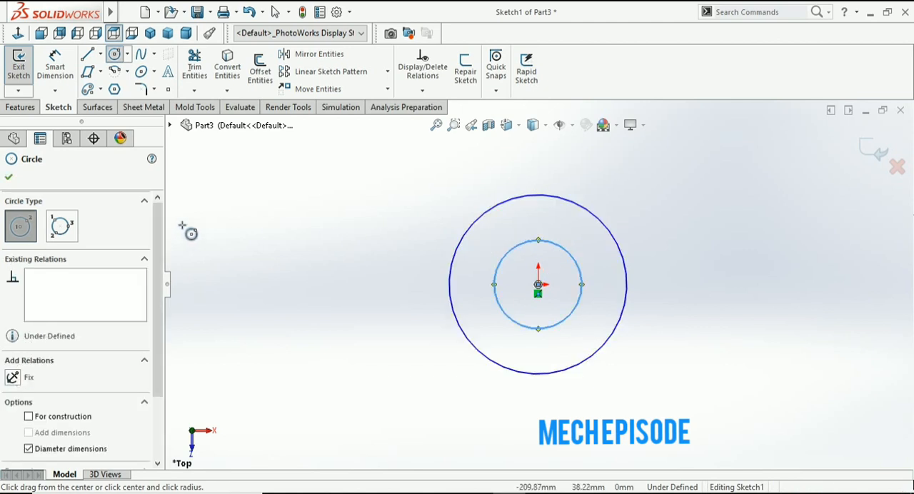
{"action": "left_click", "coordinate": [9, 179]}
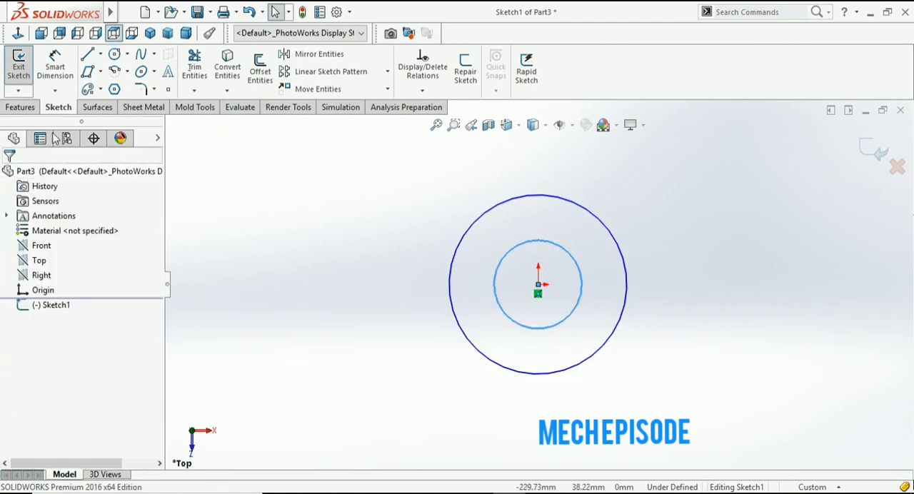
- Dimension the inner circle's diameter as 60 mm
{"action": "left_click", "coordinate": [61, 76]}
{"action": "left_click", "coordinate": [570, 316]}
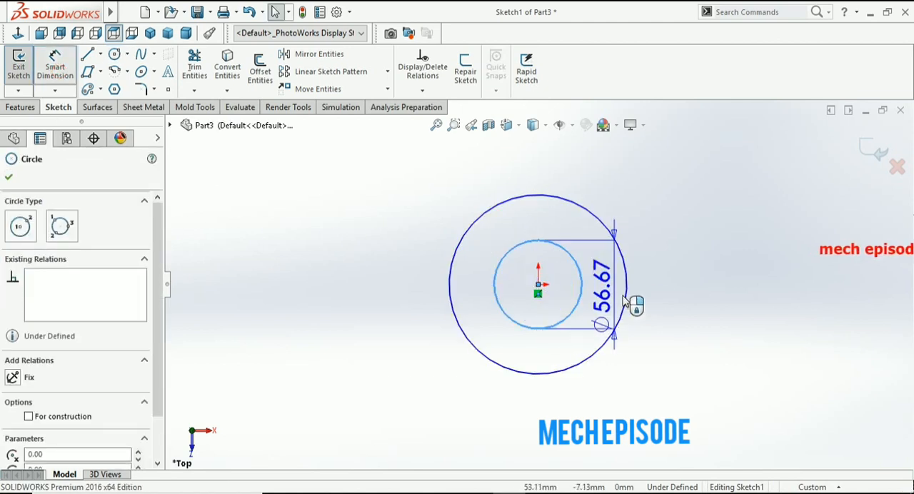
{"action": "left_click", "coordinate": [712, 291]}
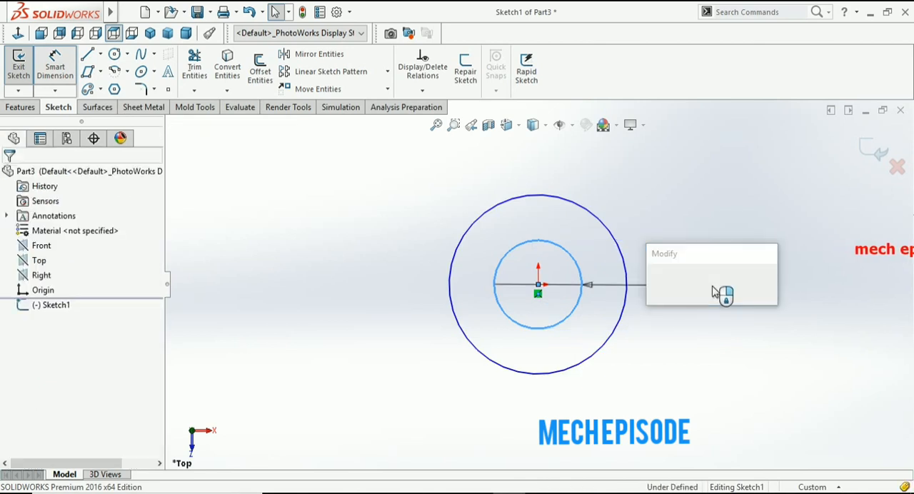
{"action": "type", "text": "60"}
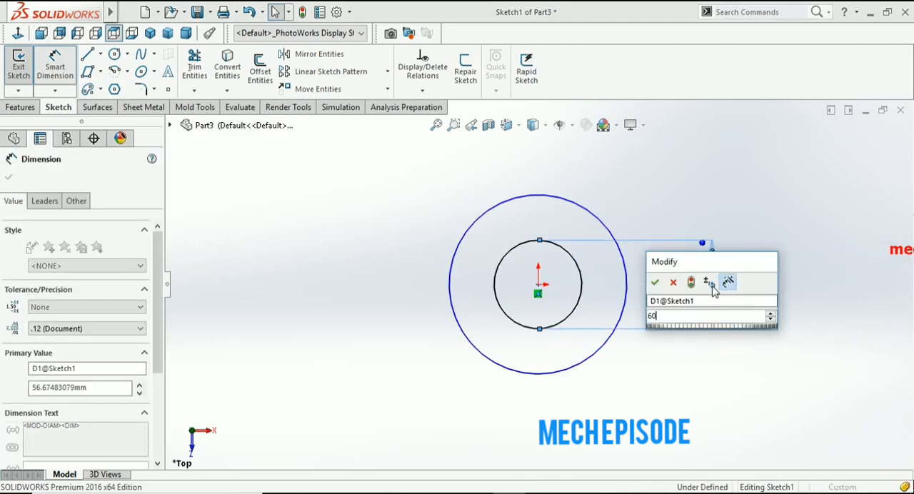
{"action": "key", "text": "Return"}
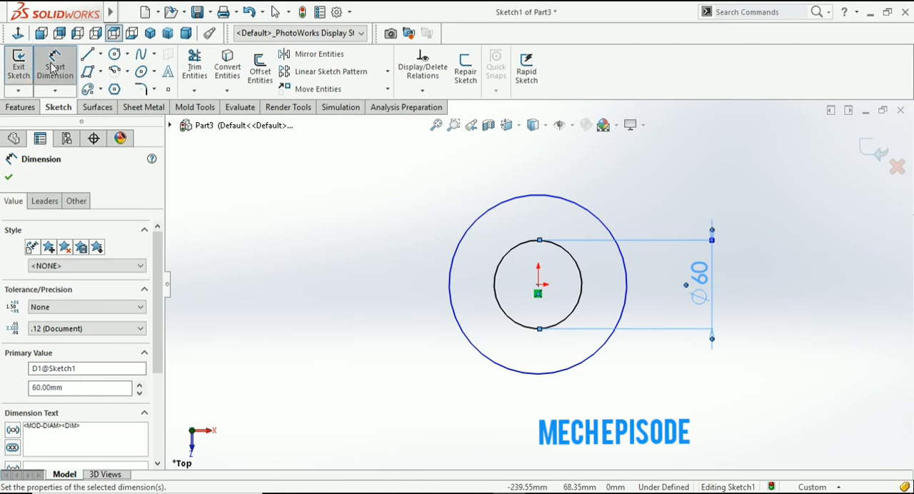
- Dimension the outer circle's diameter as 120 mm
{"action": "left_click", "coordinate": [57, 68]}
{"action": "left_click", "coordinate": [590, 209]}
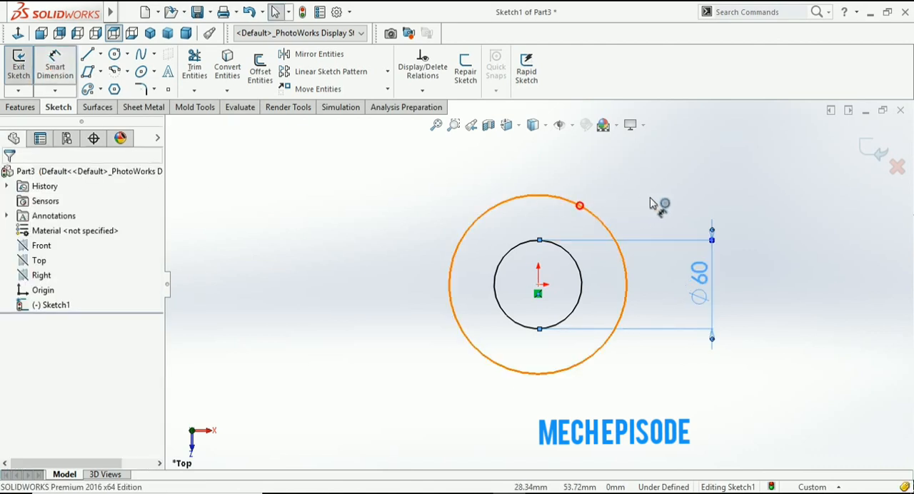
{"action": "left_click", "coordinate": [794, 279]}
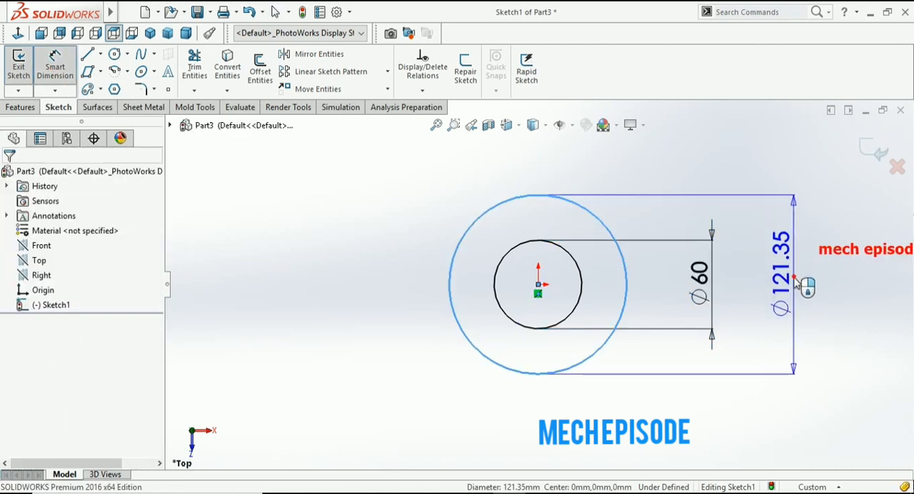
{"action": "type", "text": "120"}
{"action": "key", "text": "Return"}
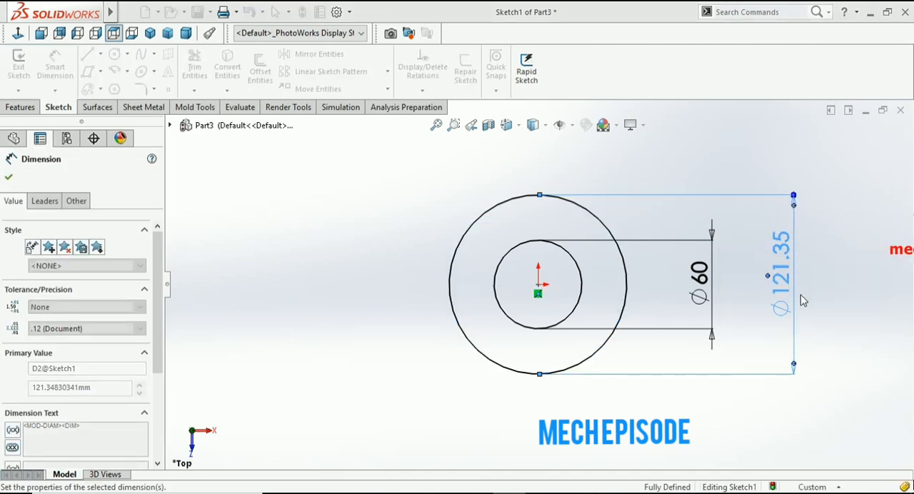
{"action": "left_click", "coordinate": [835, 314]}
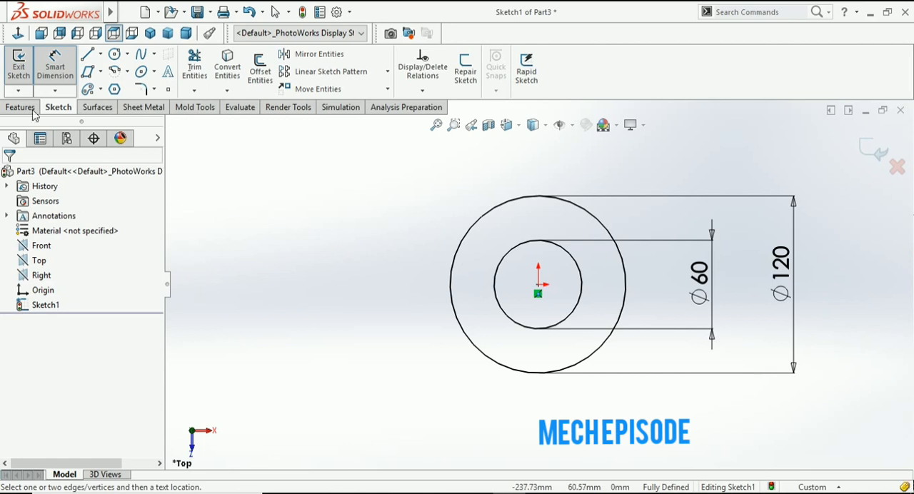
- Exit the sketch and set up a blind boss extrusion of the ring, 40 mm deep with draft enabled
{"action": "left_click", "coordinate": [20, 70]}
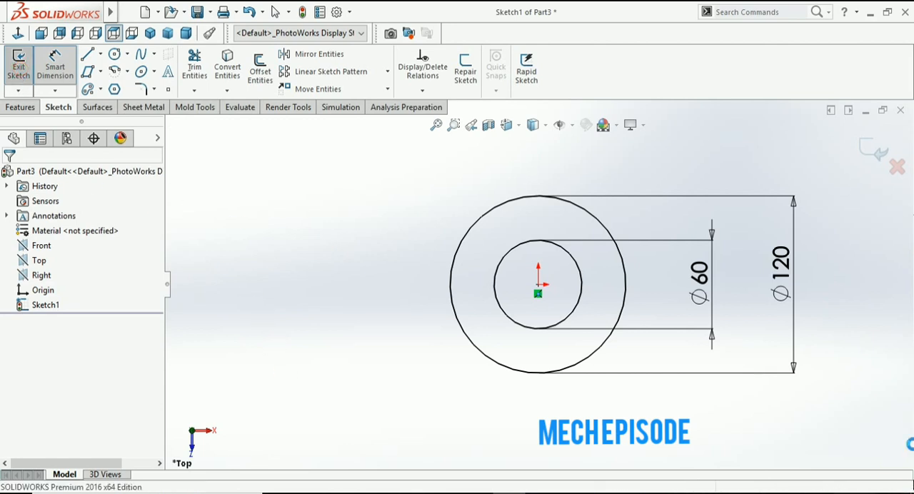
{"action": "left_click", "coordinate": [22, 108]}
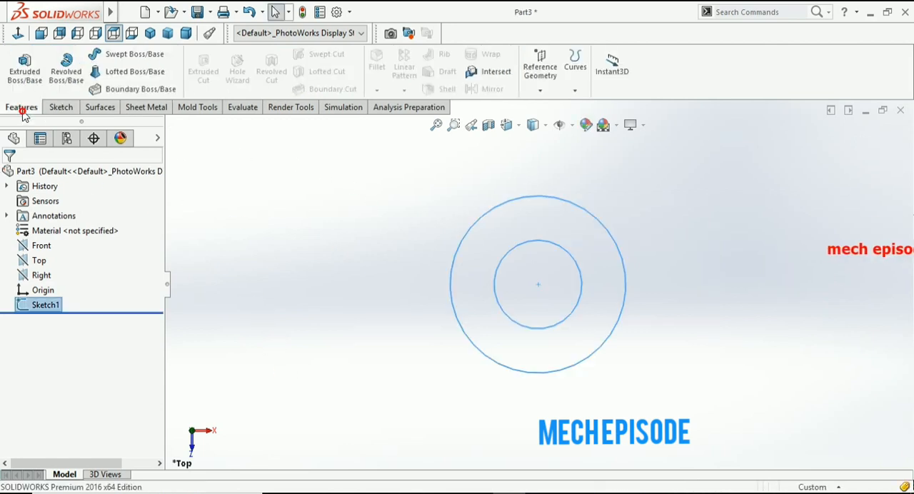
{"action": "left_click", "coordinate": [26, 71]}
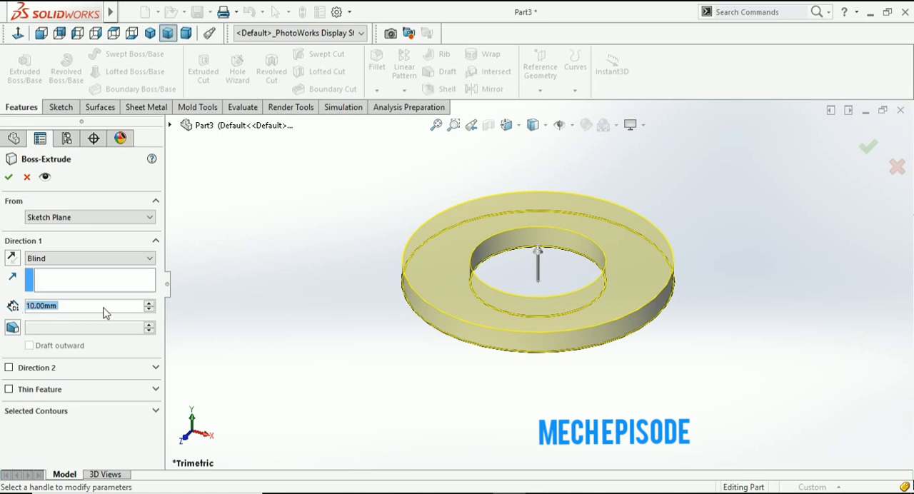
{"action": "left_click", "coordinate": [77, 307]}
{"action": "left_click", "coordinate": [127, 307]}
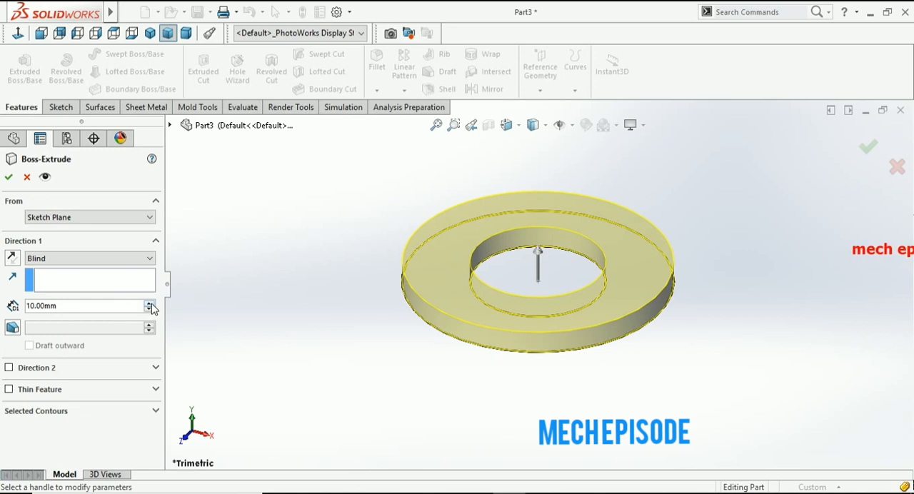
{"action": "left_click", "coordinate": [151, 304]}
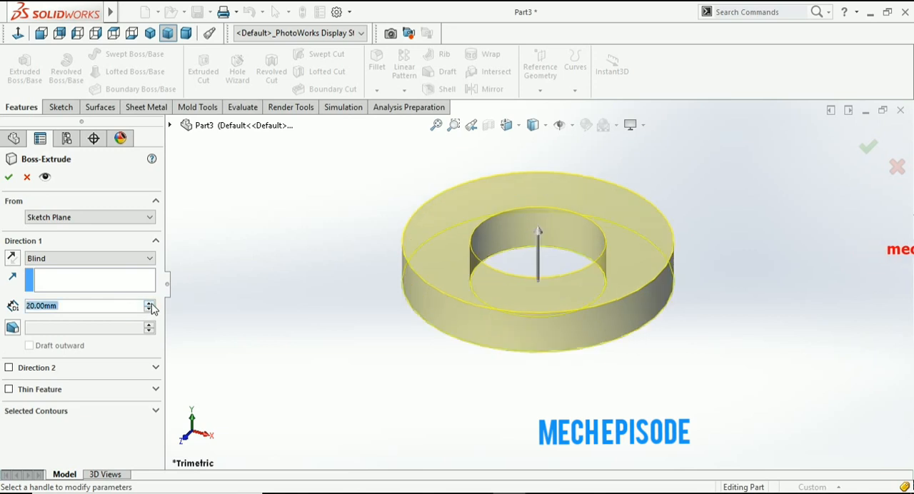
{"action": "left_click", "coordinate": [151, 304]}
{"action": "left_click", "coordinate": [150, 305]}
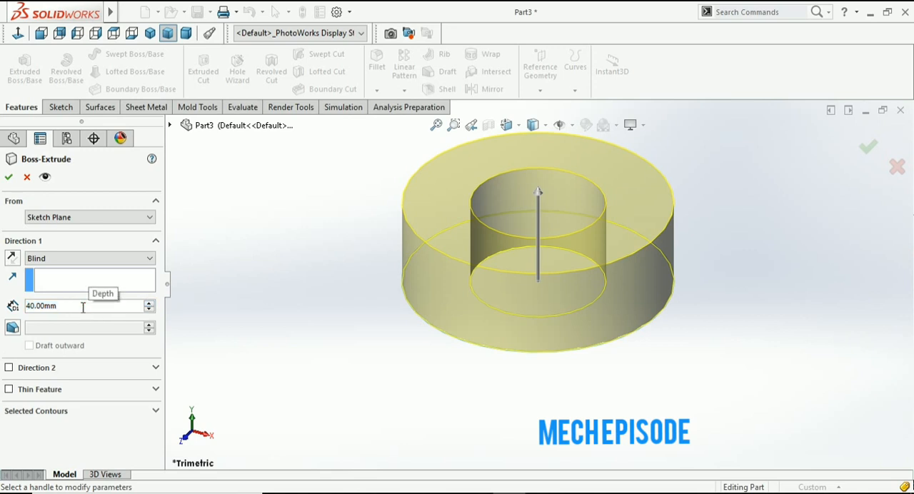
{"action": "left_click", "coordinate": [12, 328]}
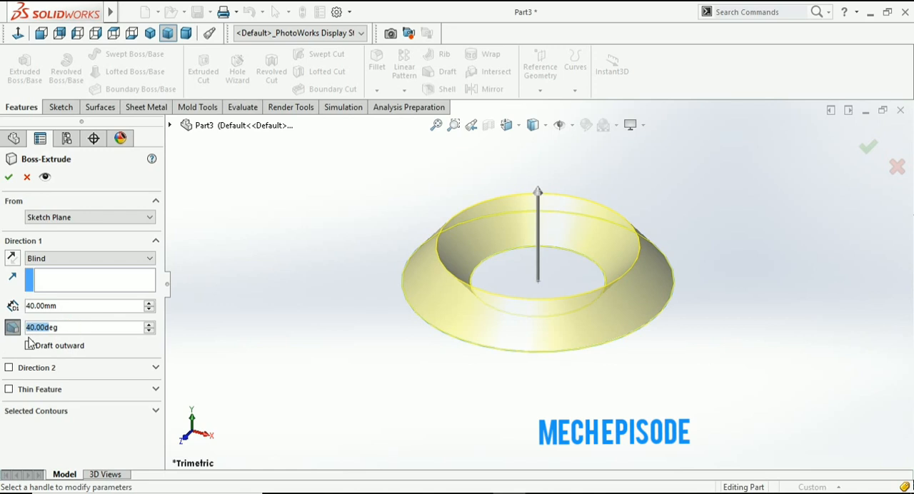
- Try to set the extrusion's draft angle to 15 degrees
{"action": "type", "text": "15"}
{"action": "mouse_move", "coordinate": [81, 346]}
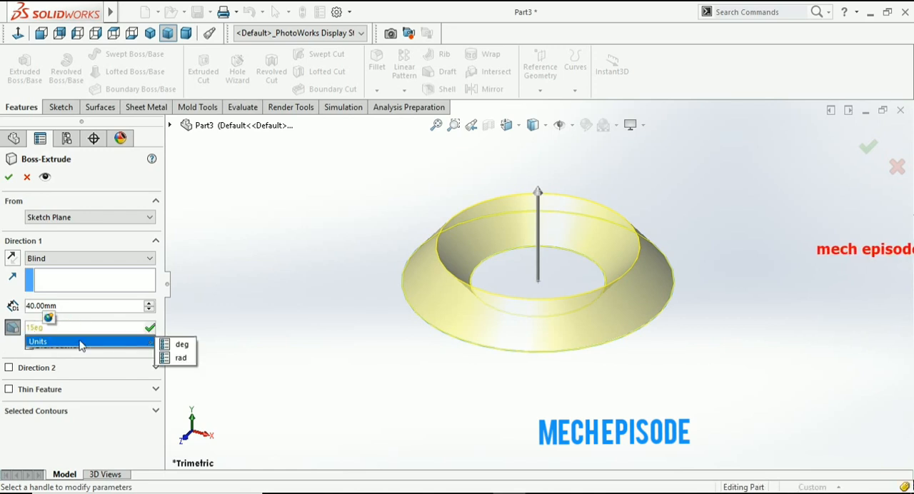
{"action": "left_click", "coordinate": [240, 313]}
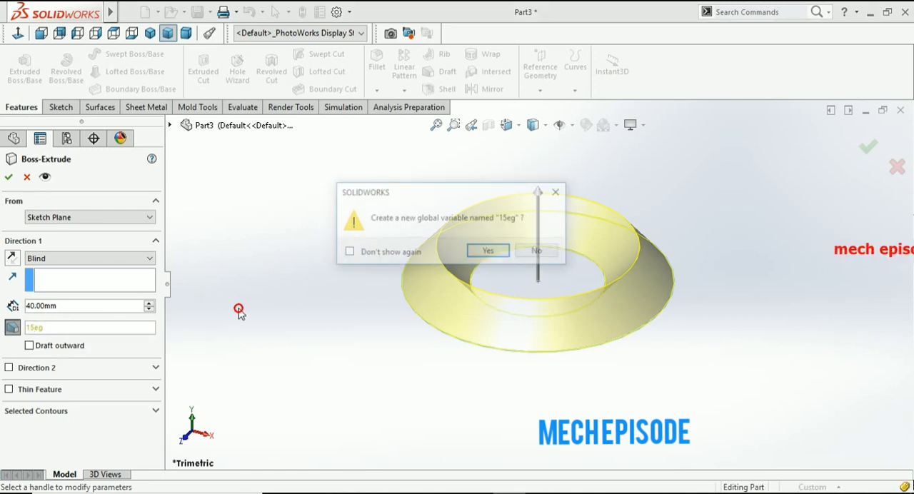
{"action": "left_click", "coordinate": [500, 252]}
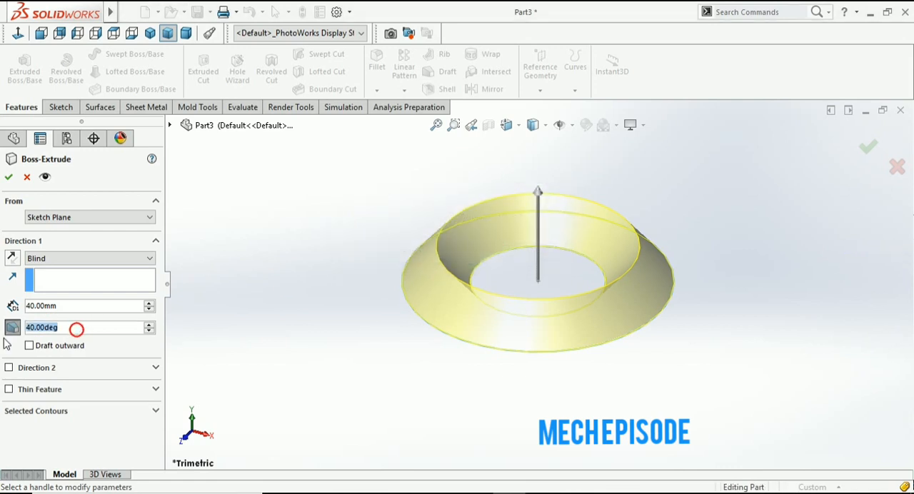
- Set the extrusion's draft angle to 10 degrees and preview the outward draft option, leaving it off
{"action": "type", "text": "10"}
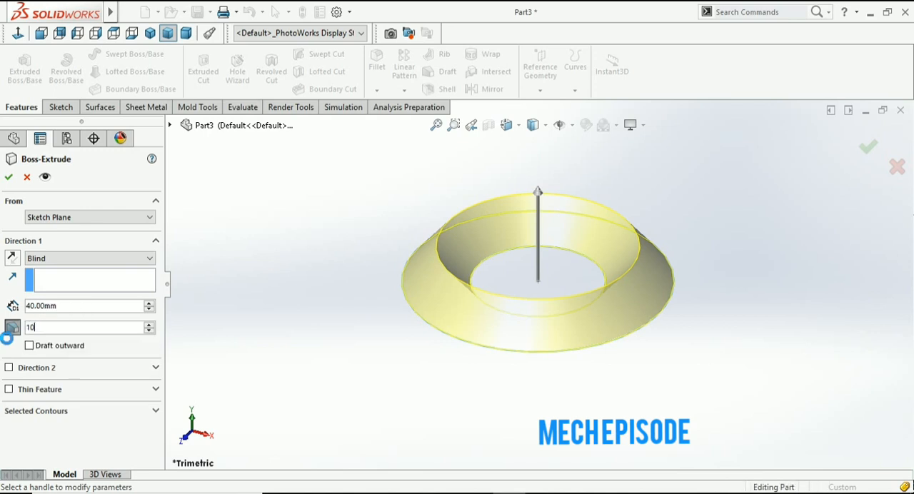
{"action": "key", "text": "Return"}
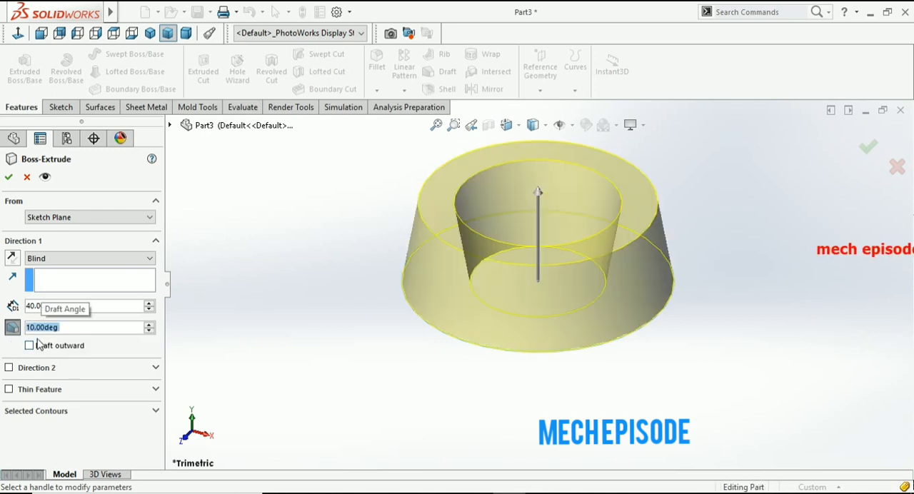
{"action": "left_click", "coordinate": [274, 331]}
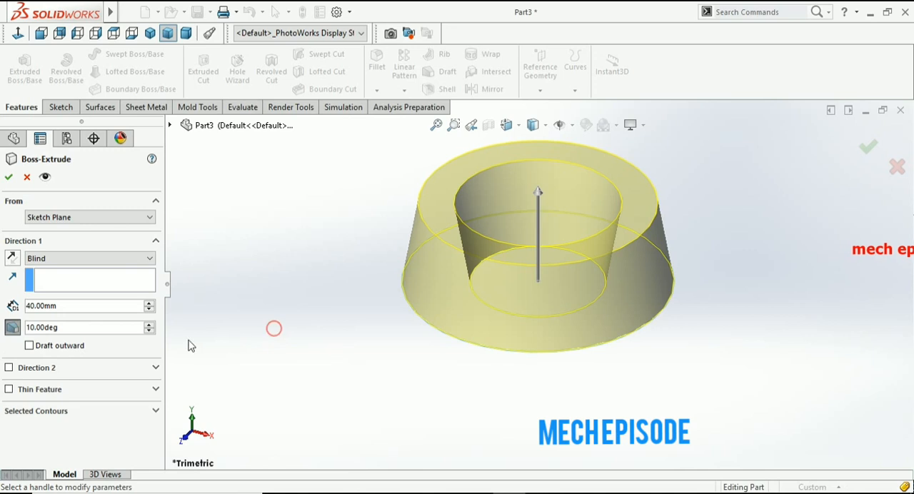
{"action": "left_click", "coordinate": [30, 346]}
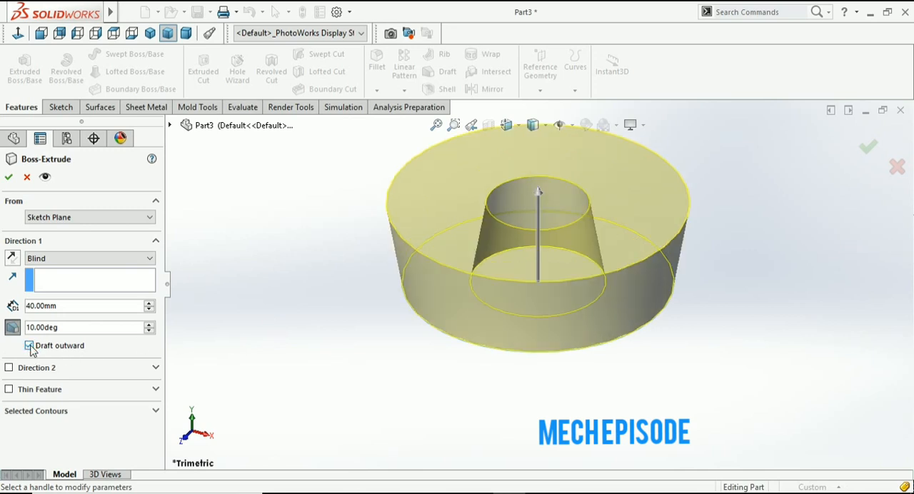
{"action": "left_click", "coordinate": [30, 346]}
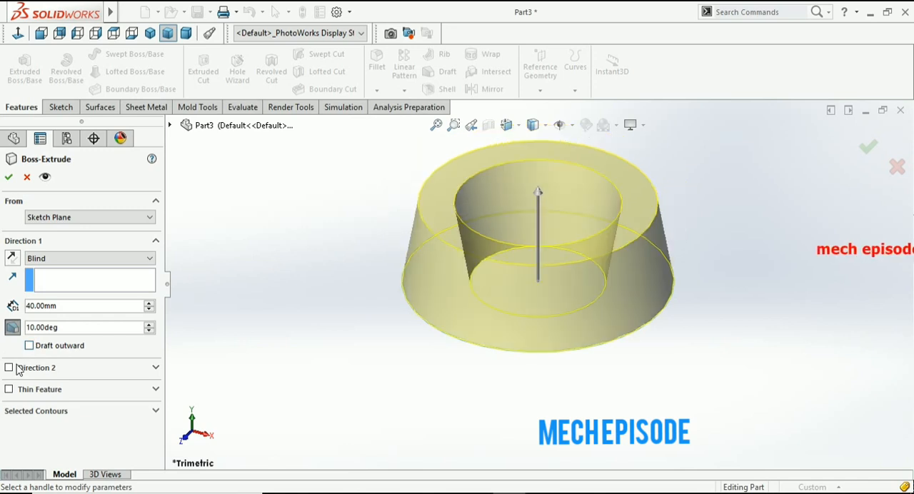
- Enable a second extrusion direction with a blind depth of 30 mm
{"action": "left_click", "coordinate": [8, 368]}
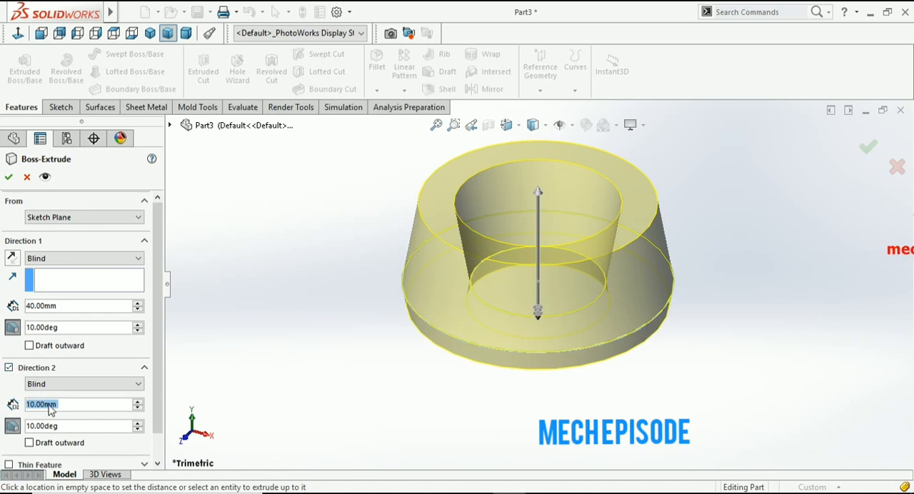
{"action": "left_click", "coordinate": [139, 403]}
{"action": "left_click", "coordinate": [139, 403]}
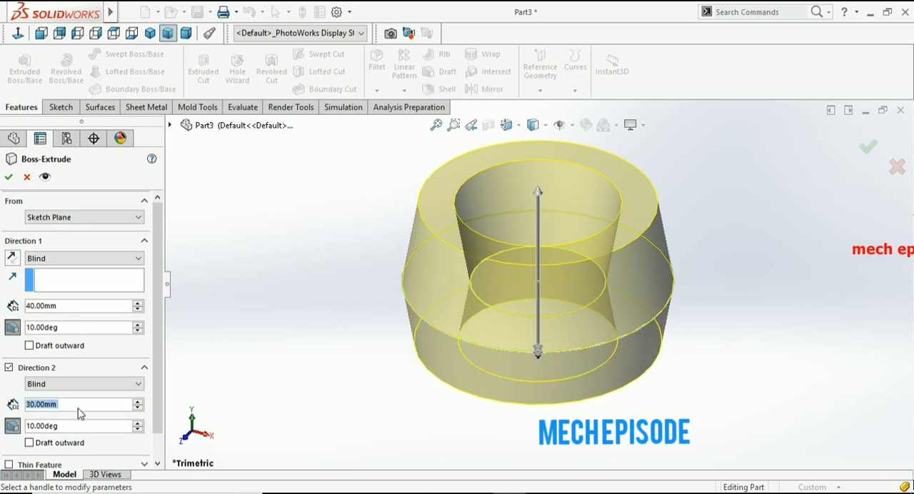
{"action": "scroll", "coordinate": [79, 410], "scroll_direction": "down", "scroll_amount": 1}
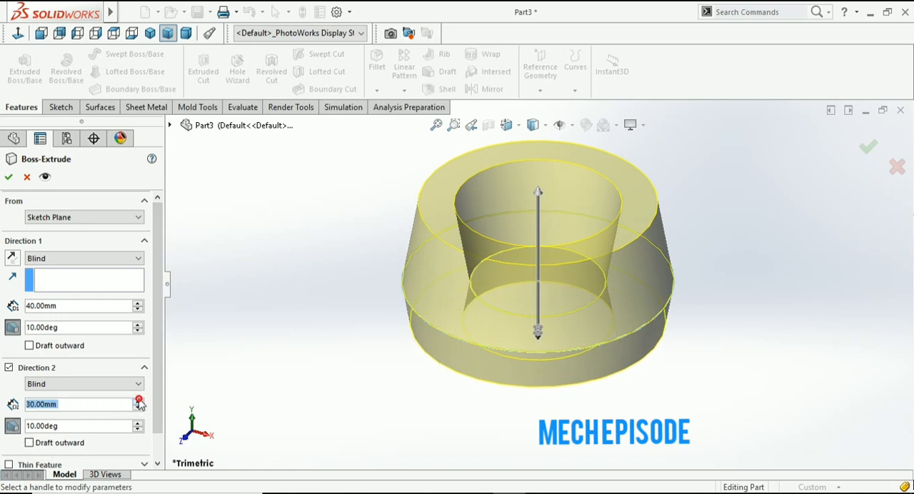
- Set the second direction's draft angle to 0 degrees and finish the boss extrusion
{"action": "left_click", "coordinate": [68, 426]}
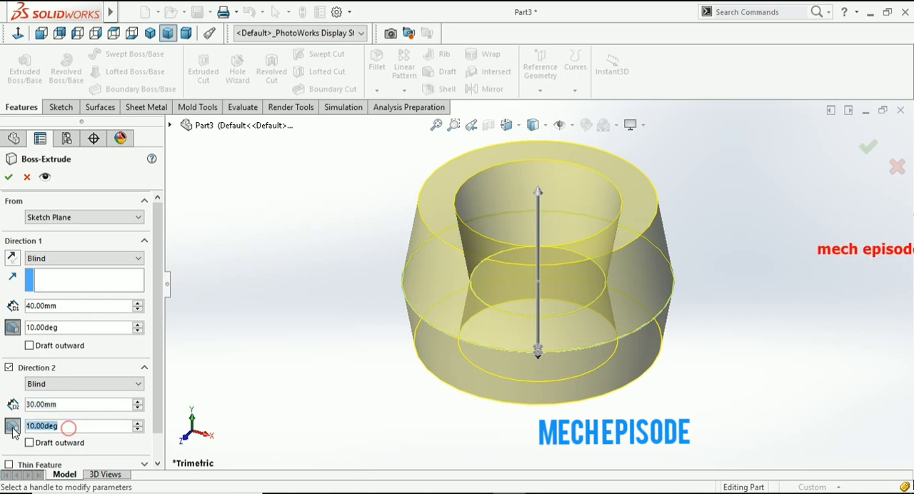
{"action": "type", "text": "0"}
{"action": "key", "text": "Return"}
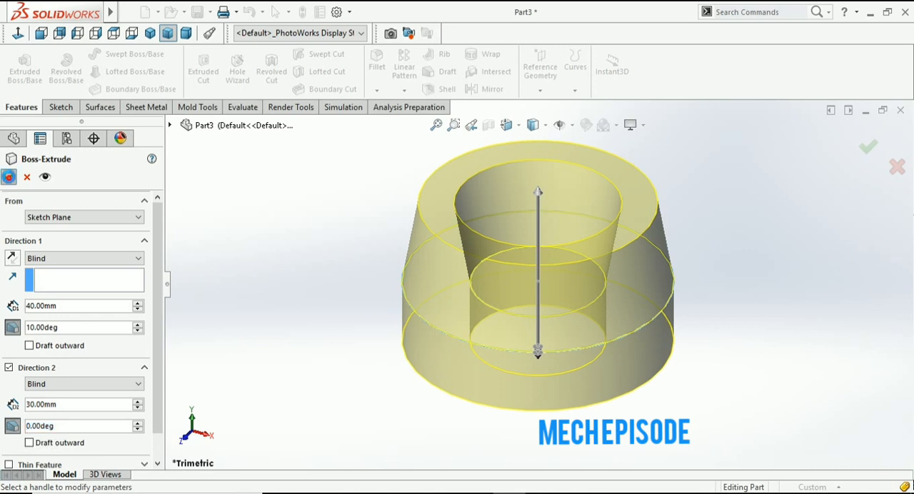
{"action": "left_click", "coordinate": [9, 177]}
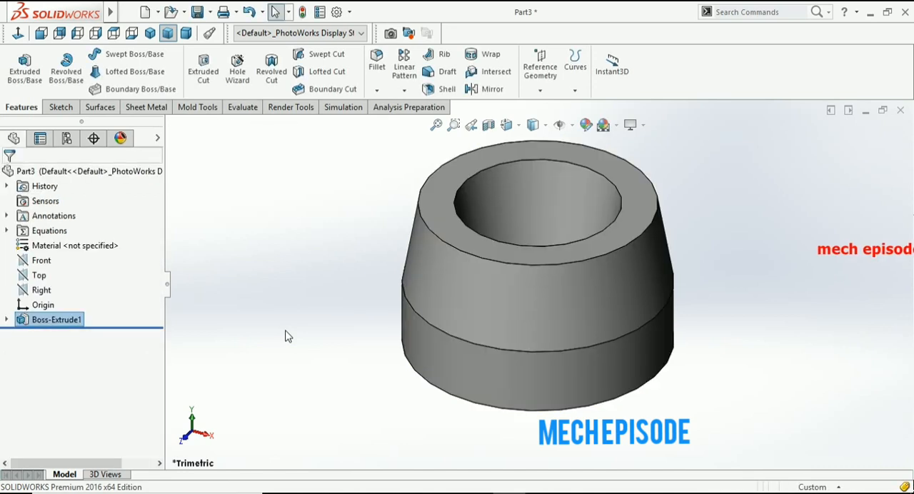
- Examine the two-direction ring extrusion from a rotated, higher viewpoint
{"action": "right_click", "coordinate": [308, 347]}
{"action": "left_click", "coordinate": [247, 335]}
{"action": "right_click", "coordinate": [247, 335]}
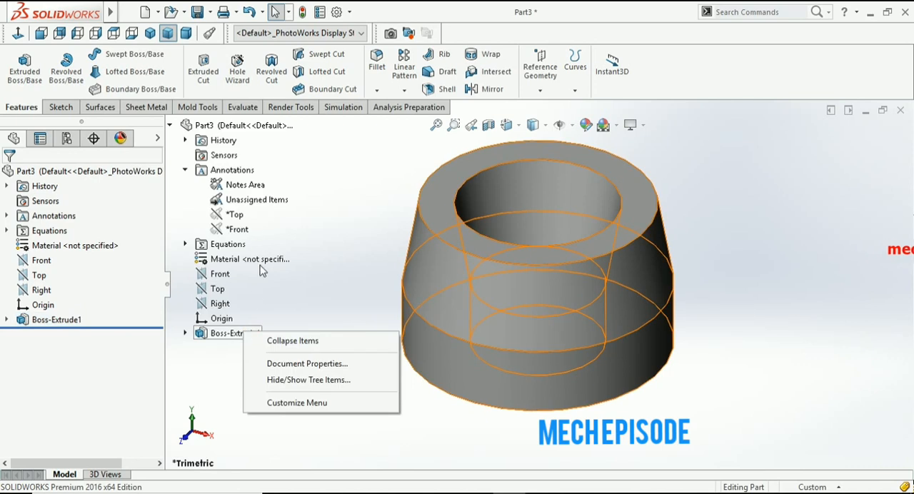
{"action": "left_click", "coordinate": [430, 436]}
{"action": "right_click", "coordinate": [428, 435]}
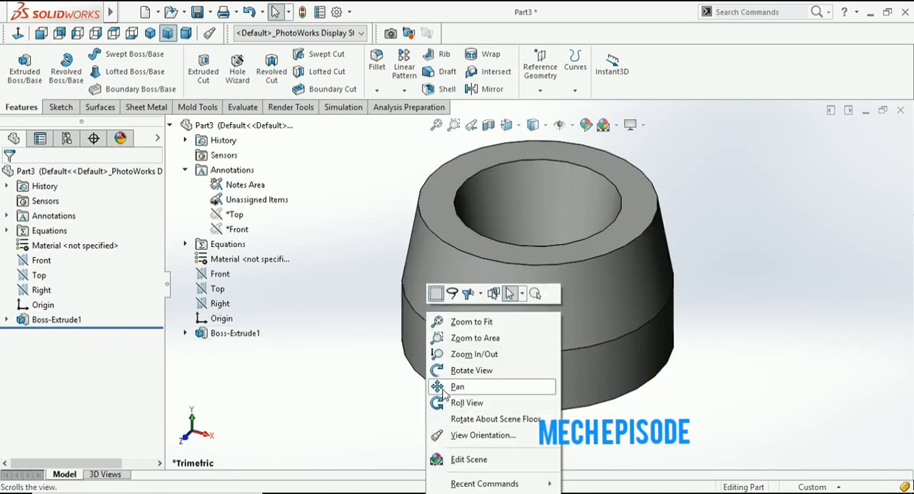
{"action": "left_click", "coordinate": [465, 371]}
{"action": "left_click_drag", "start_coordinate": [657, 348], "coordinate": [731, 347]}
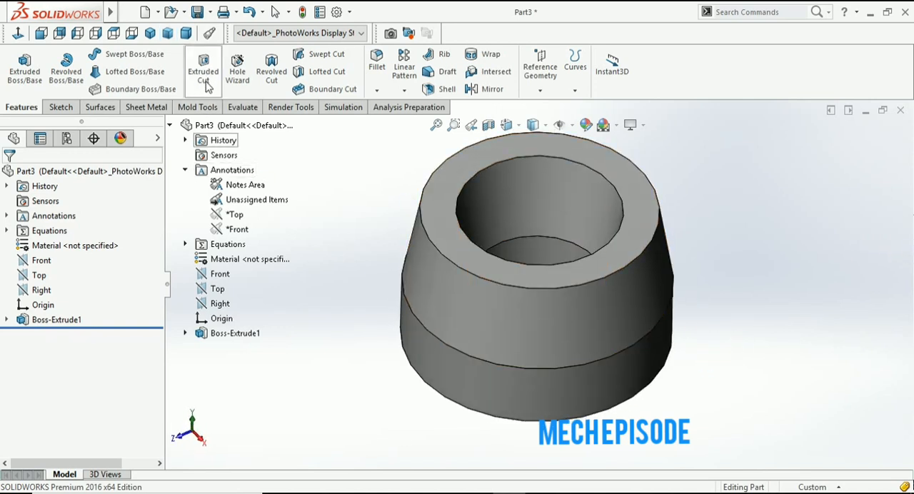
{"action": "scroll", "coordinate": [608, 417], "scroll_direction": "up", "scroll_amount": 4}
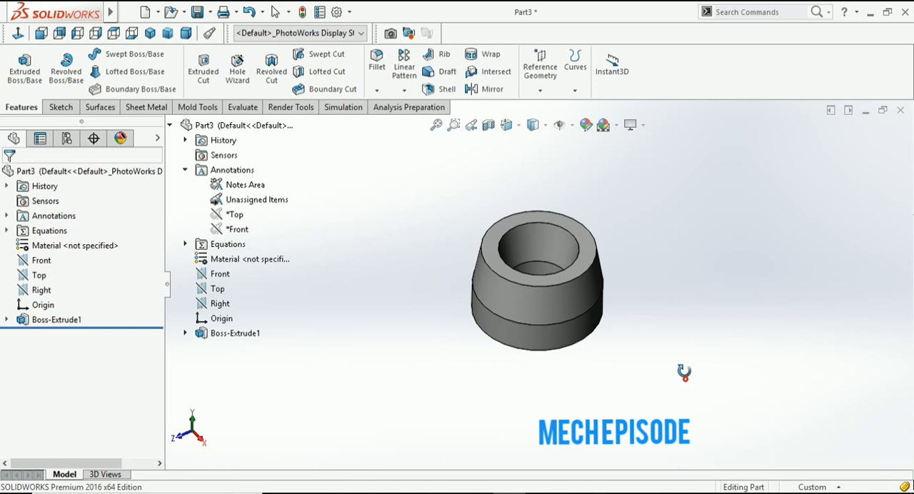
- Start a sketch on the ring's upper annular face and view it straight on
{"action": "left_click", "coordinate": [38, 276]}
{"action": "scroll", "coordinate": [400, 375], "scroll_direction": "down", "scroll_amount": 2}
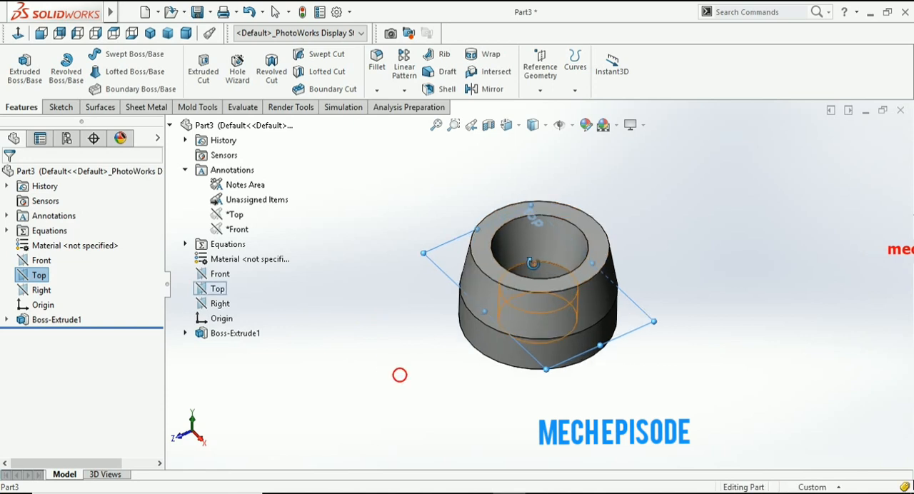
{"action": "right_click", "coordinate": [382, 197]}
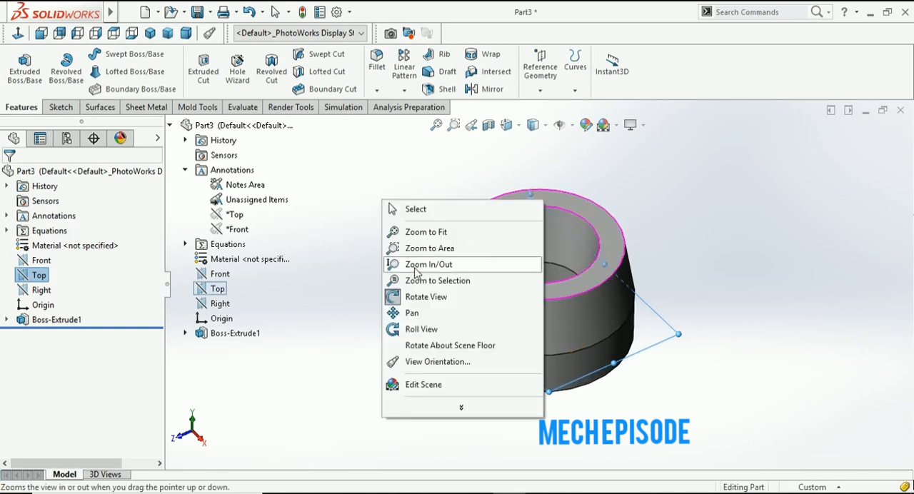
{"action": "left_click", "coordinate": [418, 295]}
{"action": "left_click", "coordinate": [466, 243]}
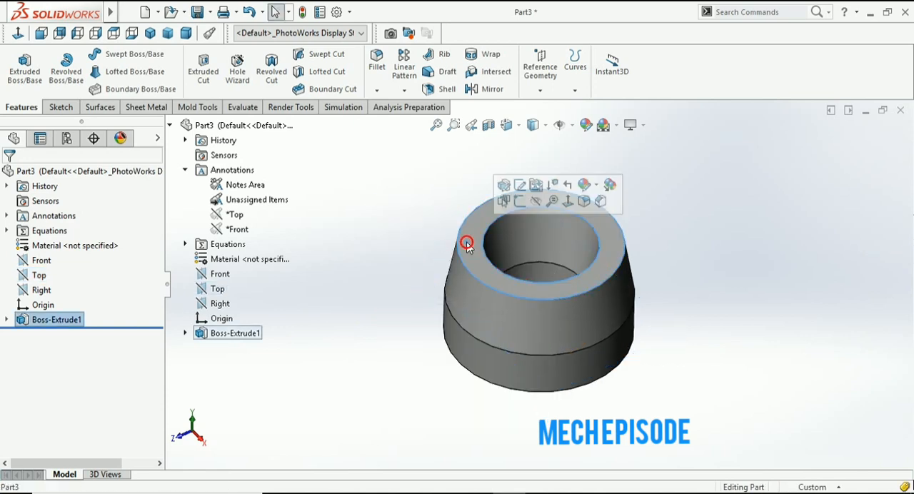
{"action": "left_click", "coordinate": [62, 107]}
{"action": "left_click", "coordinate": [19, 65]}
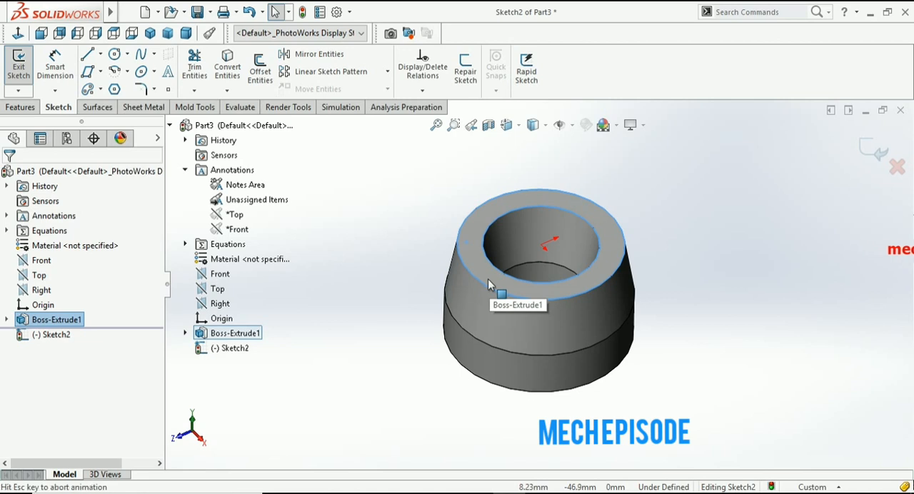
{"action": "key", "text": "ctrl+8"}
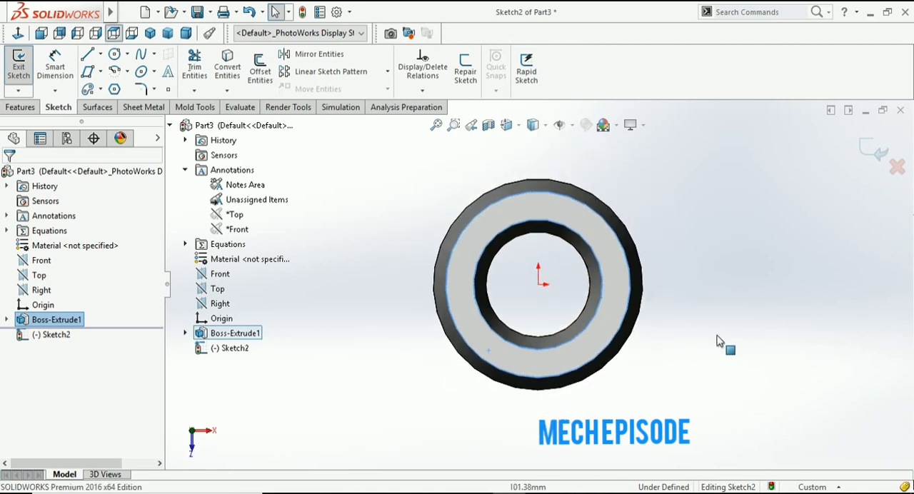
{"action": "left_click", "coordinate": [723, 335]}
{"action": "scroll", "coordinate": [536, 275], "scroll_direction": "down", "scroll_amount": 3}
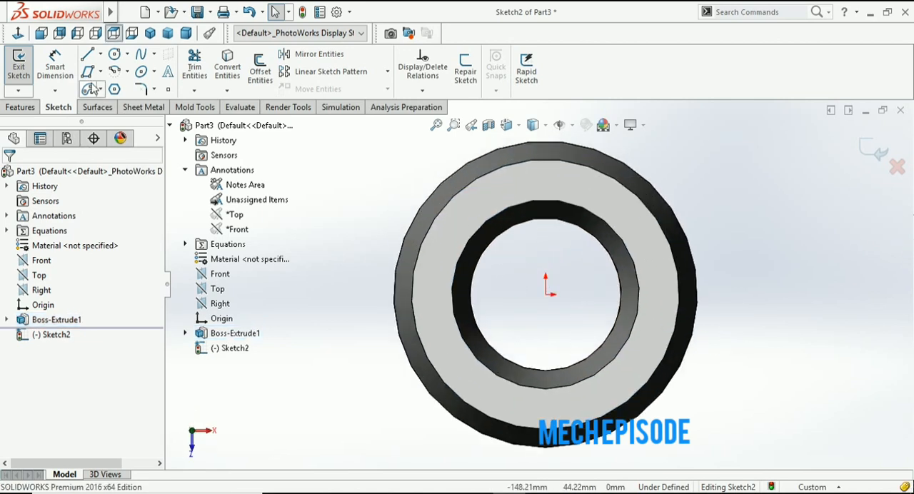
- Sketch four separate circles, about 10 to 14 mm in diameter, spaced around the ring face at roughly quarter-turn positions
{"action": "left_click", "coordinate": [114, 55]}
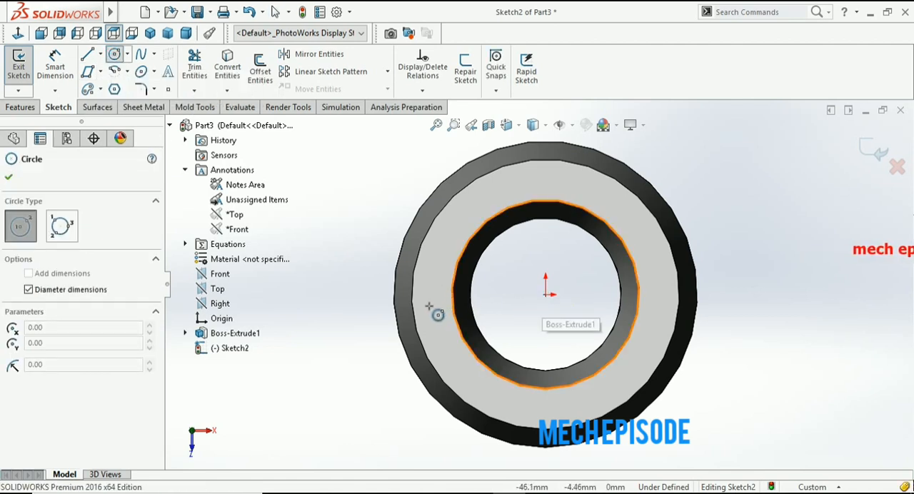
{"action": "left_click", "coordinate": [429, 306]}
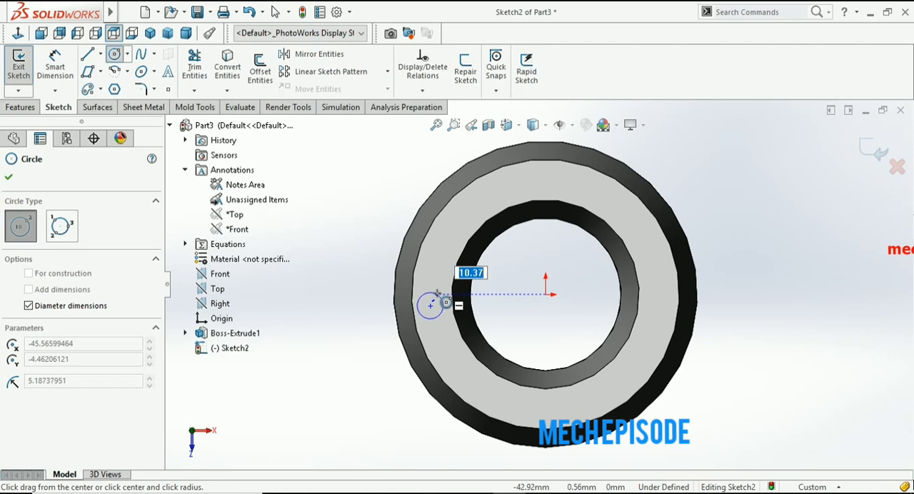
{"action": "left_click", "coordinate": [439, 295]}
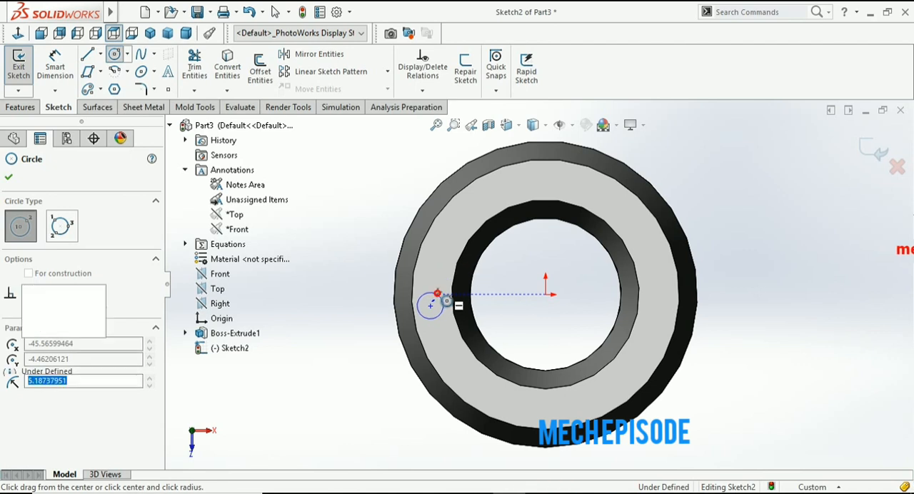
{"action": "left_click", "coordinate": [546, 183]}
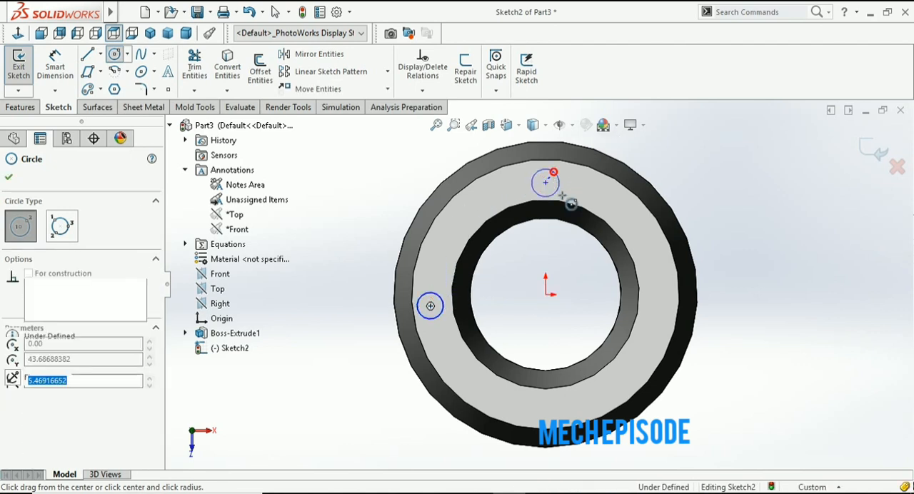
{"action": "left_click", "coordinate": [567, 195]}
{"action": "left_click", "coordinate": [661, 293]}
{"action": "left_click", "coordinate": [670, 282]}
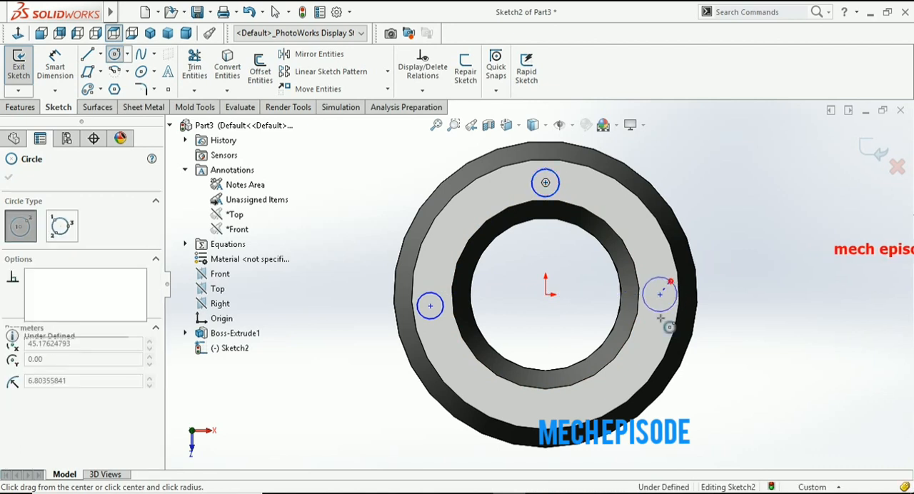
{"action": "left_click", "coordinate": [553, 413]}
{"action": "left_click", "coordinate": [567, 423]}
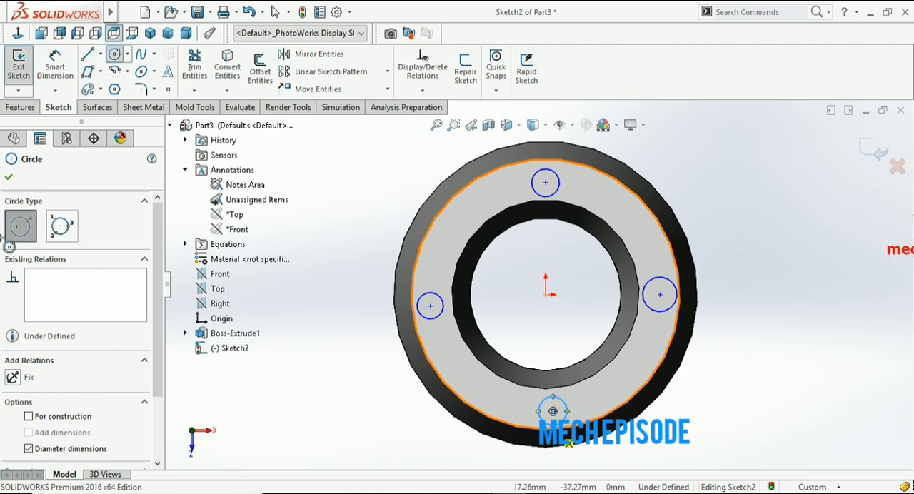
{"action": "left_click", "coordinate": [8, 177]}
- Dimension the lower small circle on the ring face to a diameter of 10 mm
{"action": "left_click", "coordinate": [55, 68]}
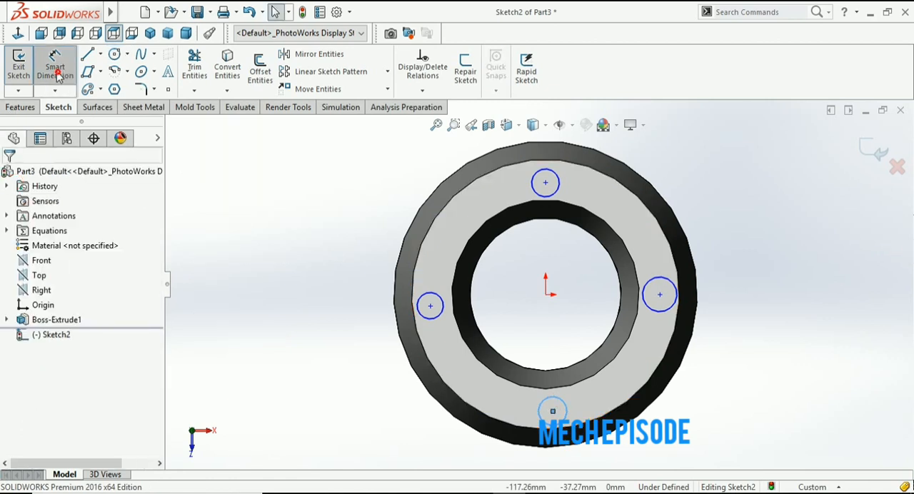
{"action": "left_click", "coordinate": [420, 300]}
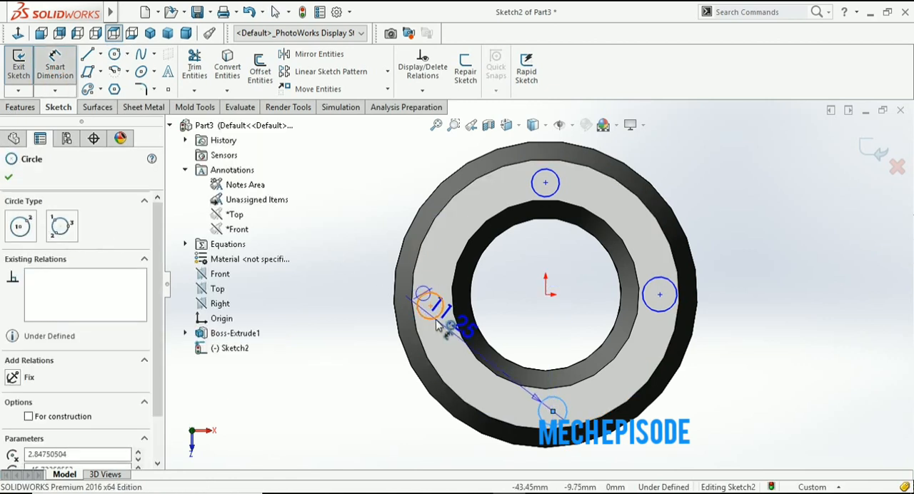
{"action": "left_click", "coordinate": [397, 435]}
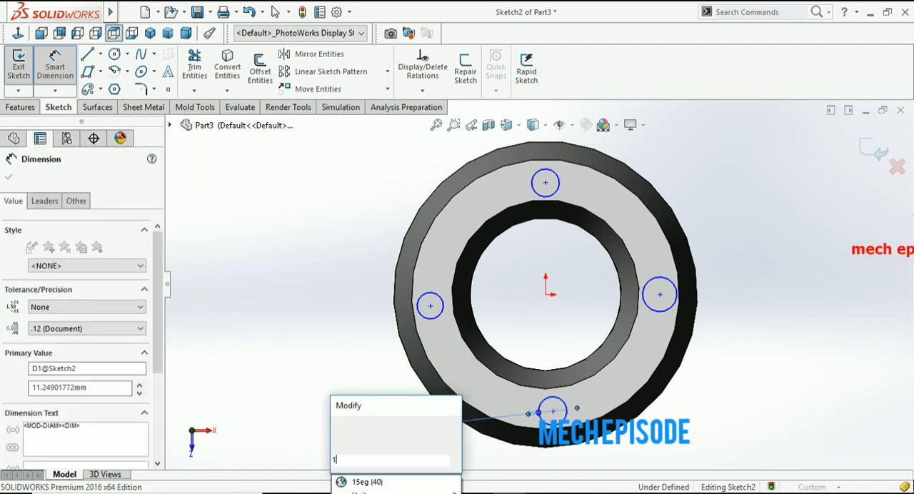
{"action": "type", "text": "10"}
{"action": "key", "text": "Return"}
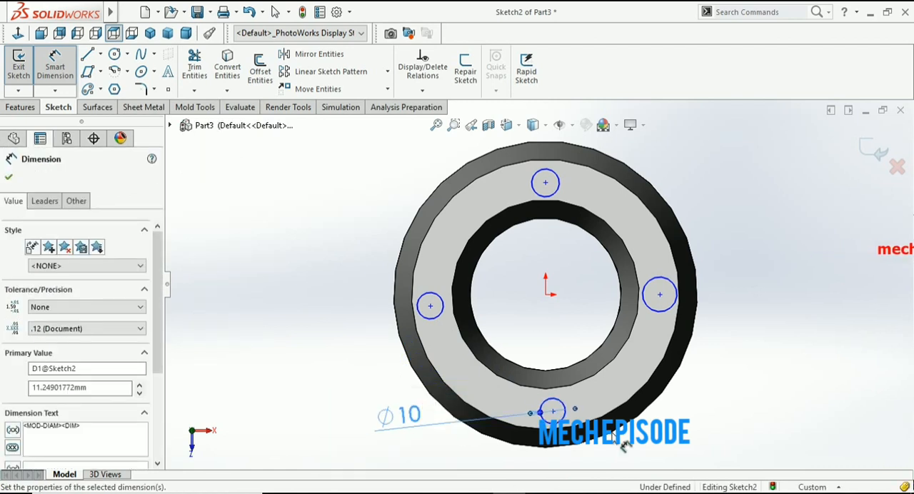
{"action": "left_click", "coordinate": [719, 424]}
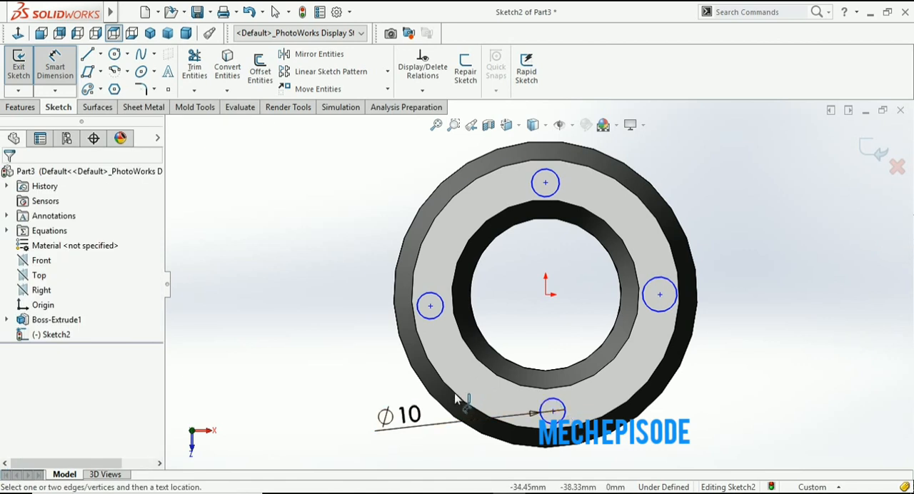
{"action": "left_click", "coordinate": [546, 408]}
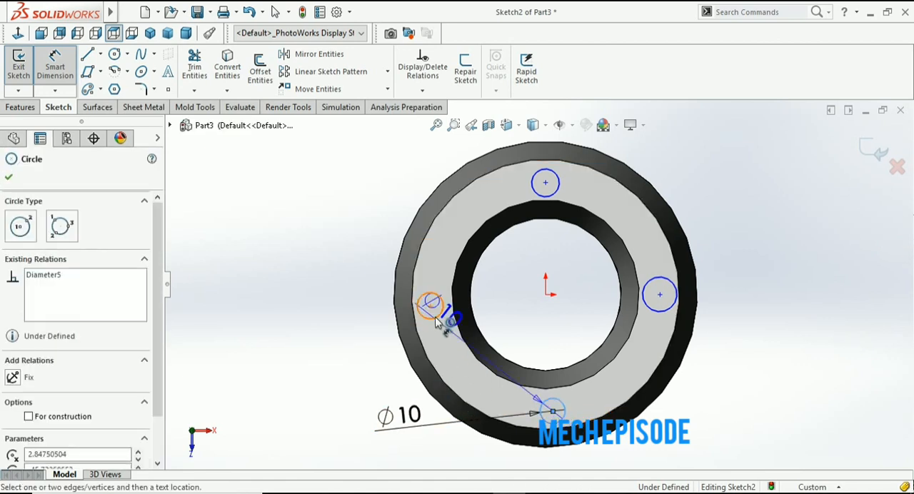
{"action": "key", "text": "Escape"}
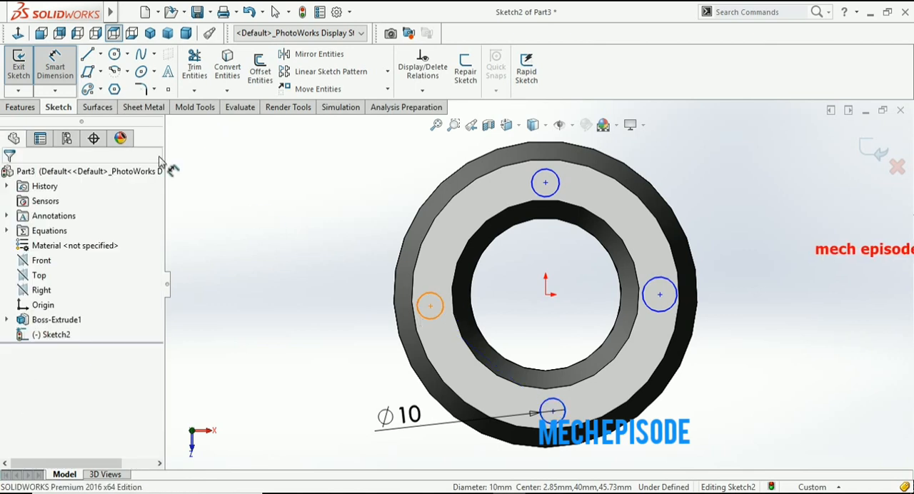
{"action": "left_click", "coordinate": [63, 74]}
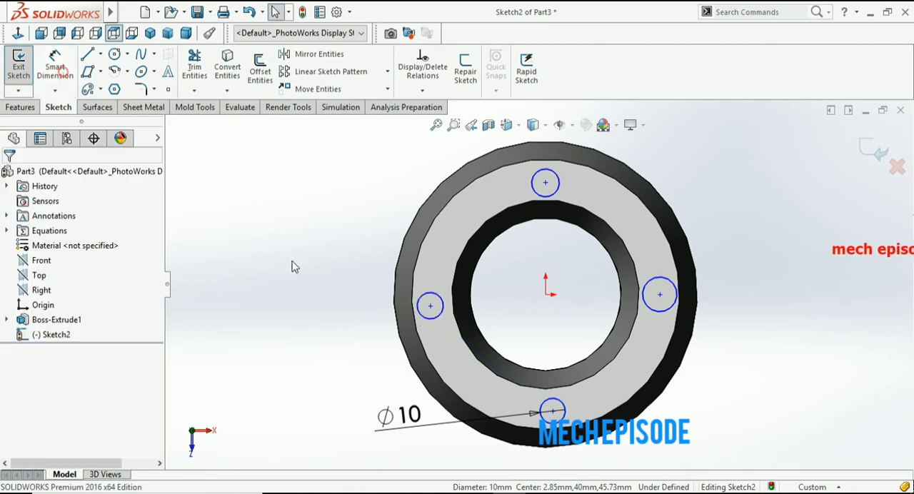
- Apply an equal relation to the four small circles on the ring face
{"action": "left_click", "coordinate": [434, 316]}
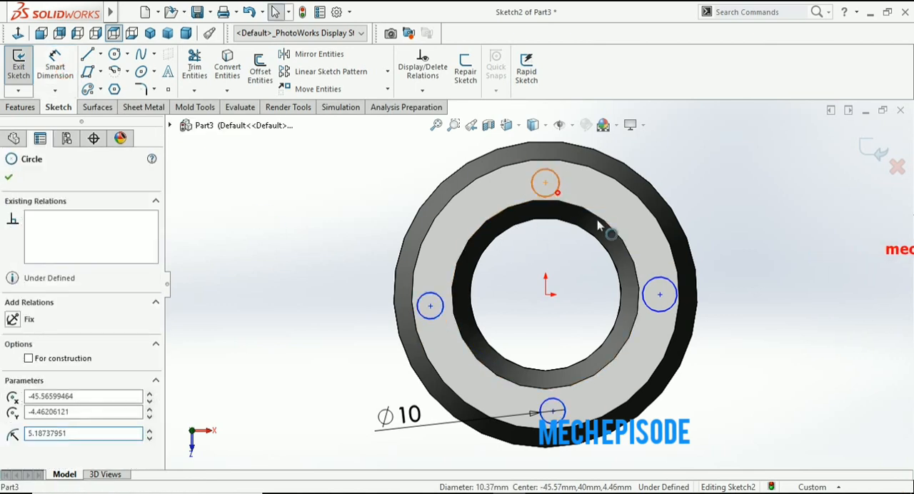
{"action": "left_click", "coordinate": [557, 192], "text": "ctrl"}
{"action": "left_click", "coordinate": [658, 289], "text": "ctrl"}
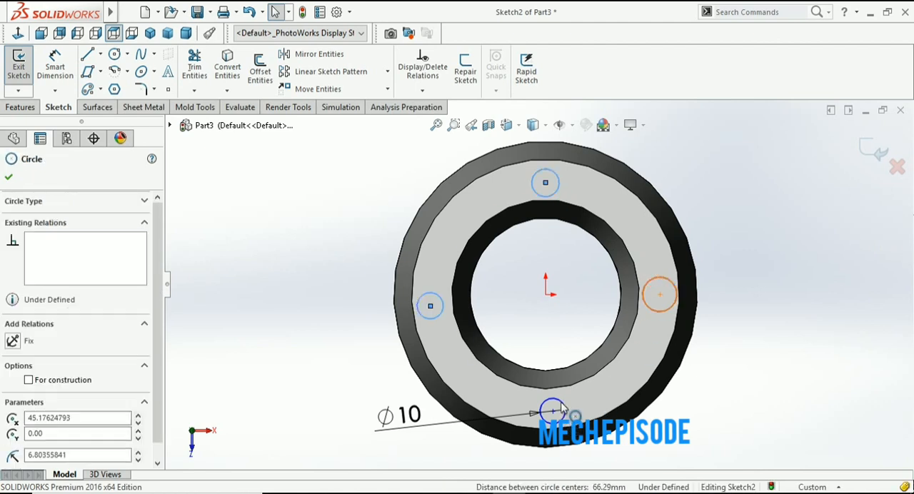
{"action": "left_click", "coordinate": [562, 405], "text": "ctrl"}
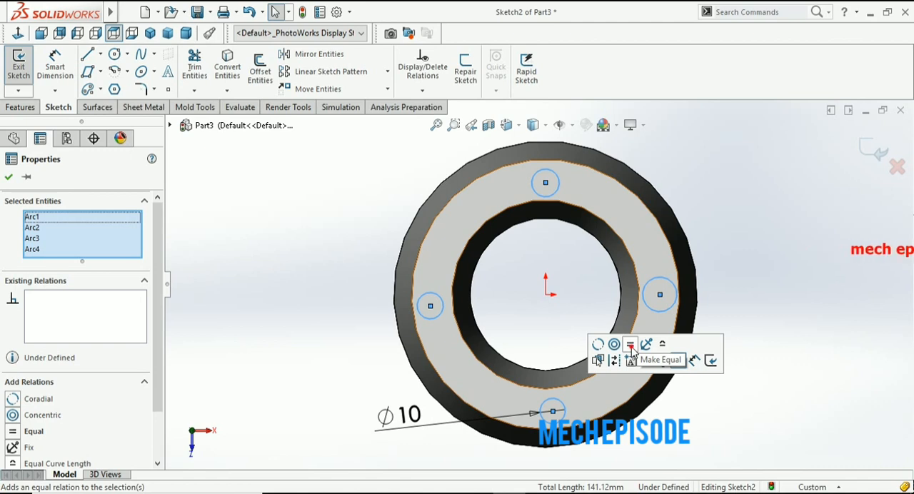
{"action": "left_click", "coordinate": [630, 345]}
{"action": "left_click", "coordinate": [797, 311]}
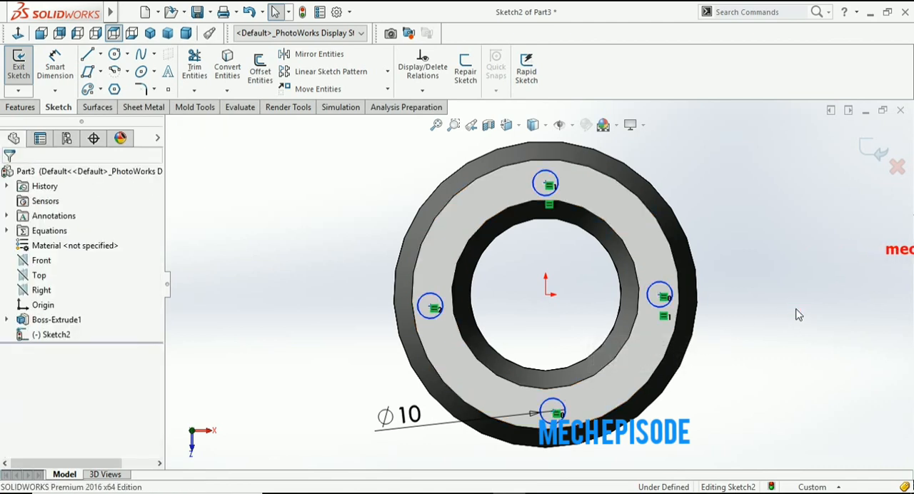
- Cut the four small circles through the whole ring with an Extruded Cut set to Through All
{"action": "left_click", "coordinate": [24, 63]}
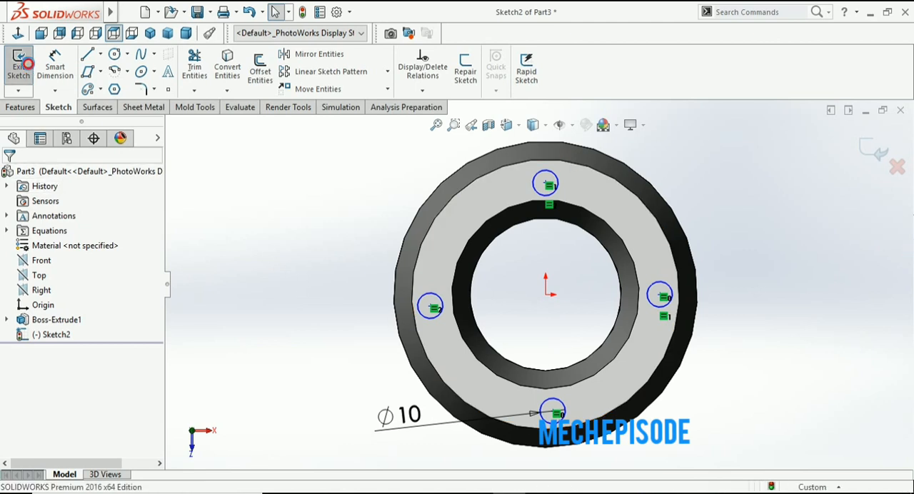
{"action": "left_click", "coordinate": [21, 107]}
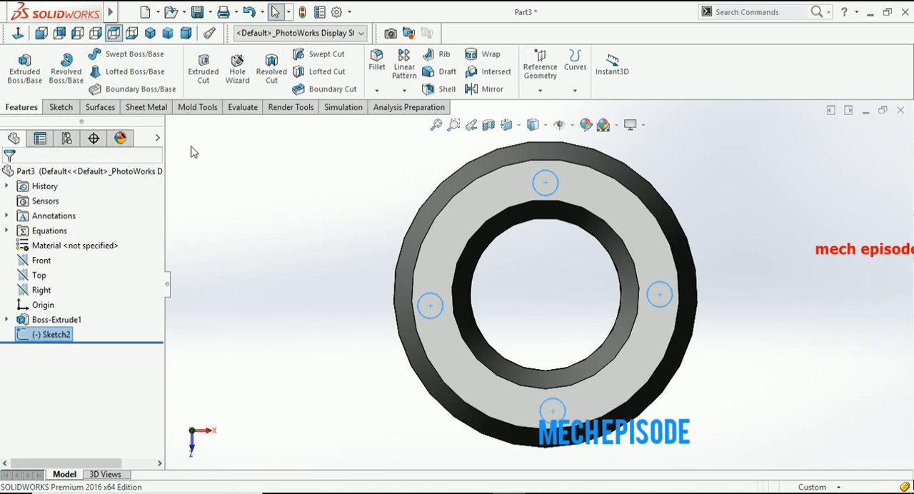
{"action": "left_click", "coordinate": [205, 77]}
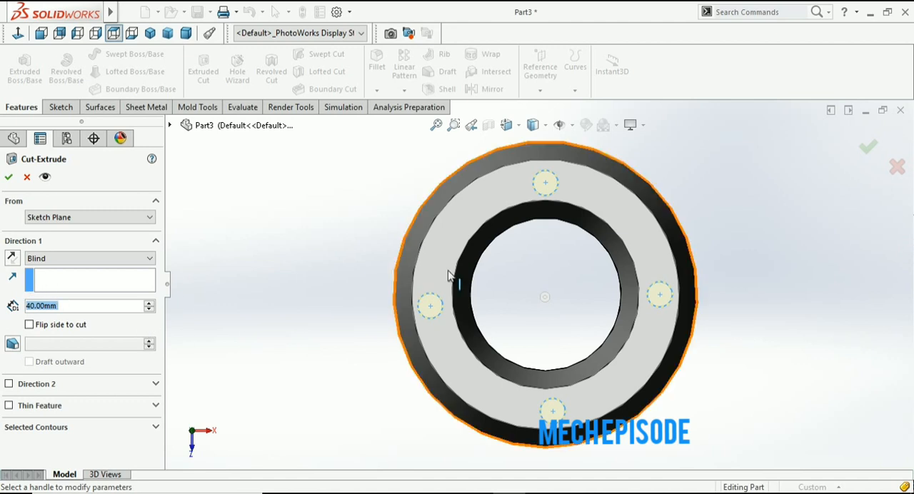
{"action": "middle_click_drag", "start_coordinate": [313, 299], "coordinate": [337, 190]}
{"action": "left_click", "coordinate": [63, 260]}
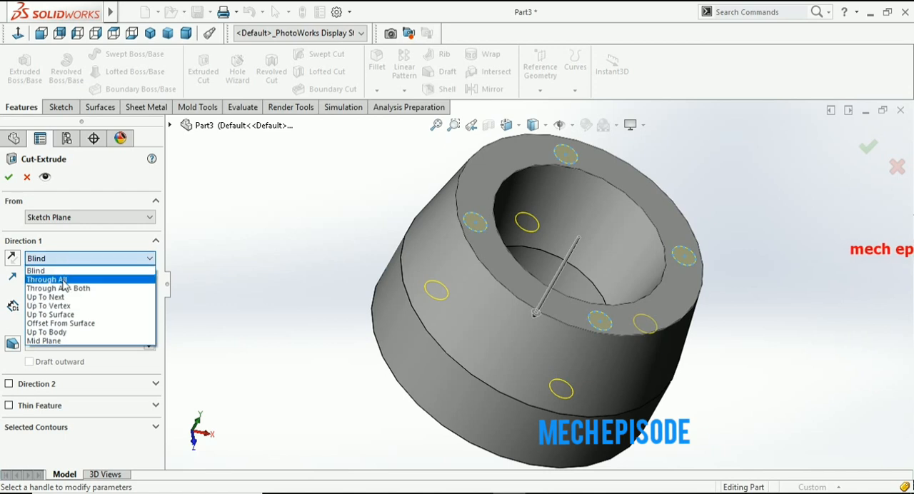
{"action": "left_click", "coordinate": [63, 280]}
{"action": "middle_click_drag", "start_coordinate": [337, 365], "coordinate": [336, 258]}
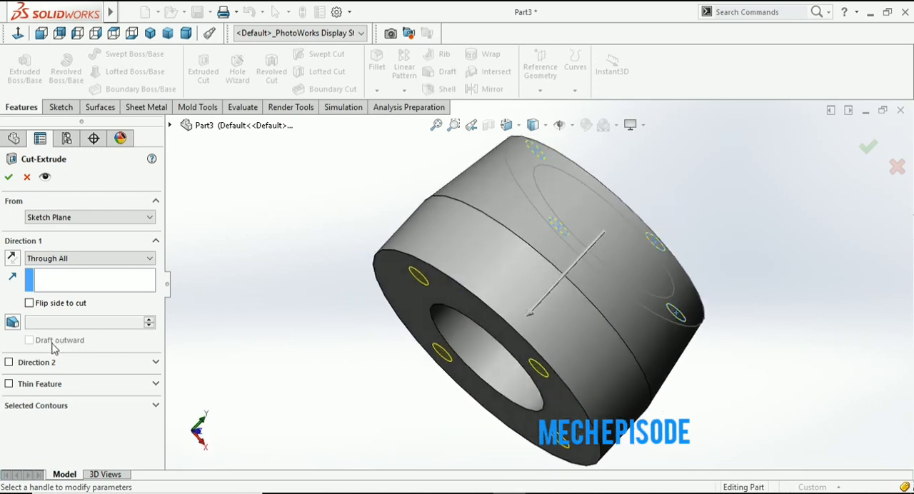
{"action": "left_click", "coordinate": [9, 179]}
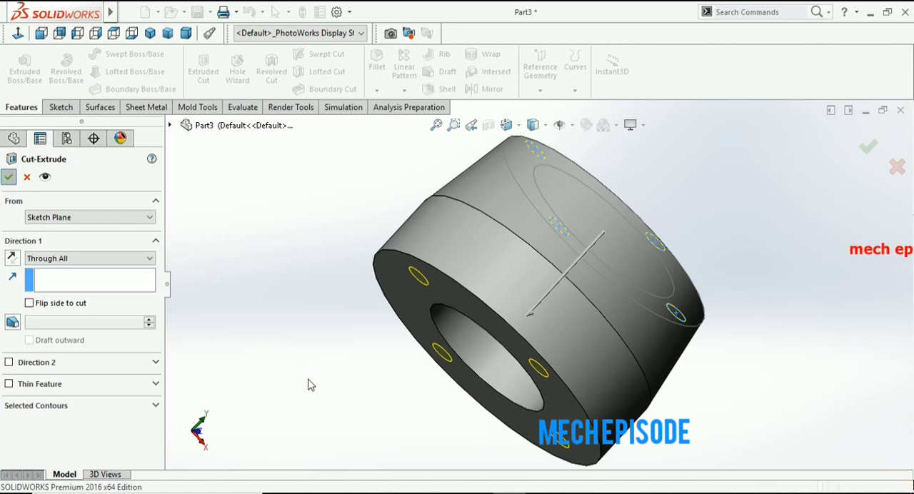
{"action": "middle_click_drag", "start_coordinate": [308, 386], "coordinate": [175, 360]}
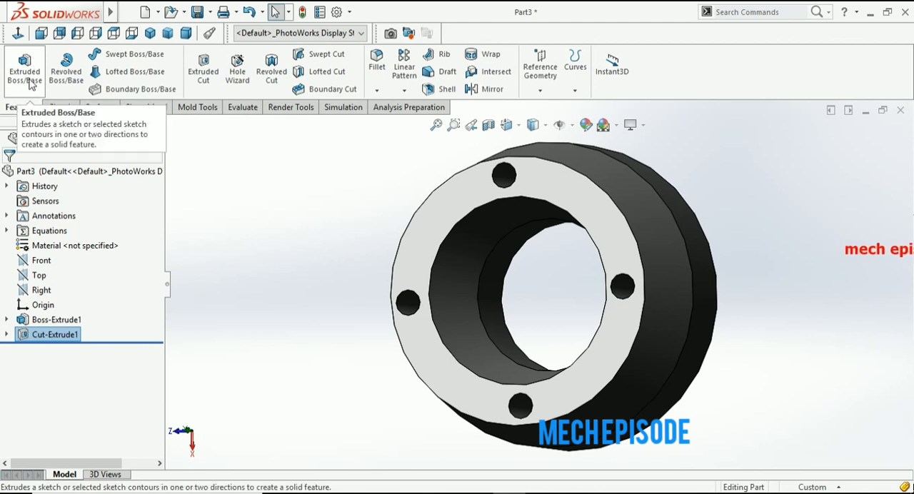
{"action": "left_click", "coordinate": [303, 227]}
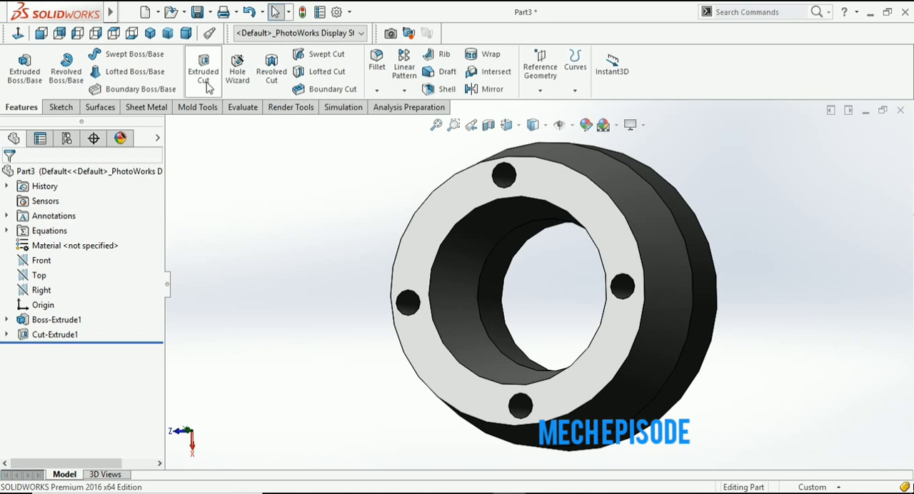
{"action": "middle_click_drag", "start_coordinate": [321, 277], "coordinate": [284, 281]}
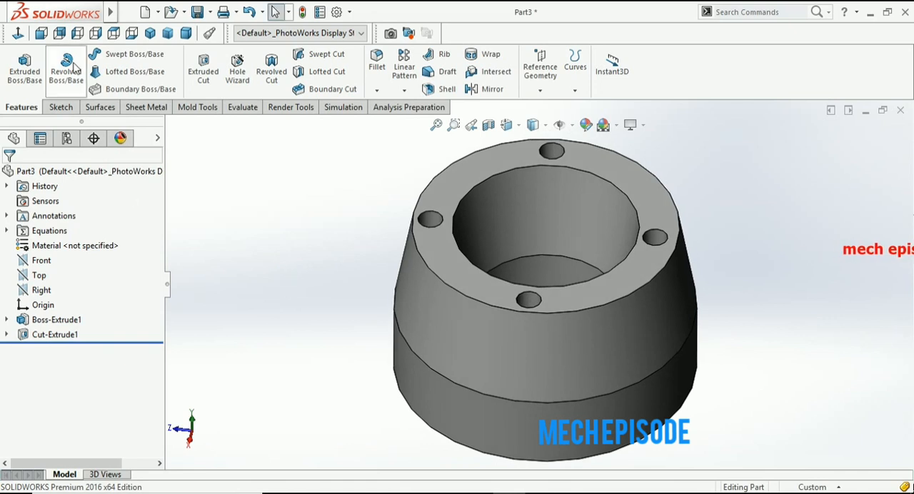
{"action": "key", "text": "f"}
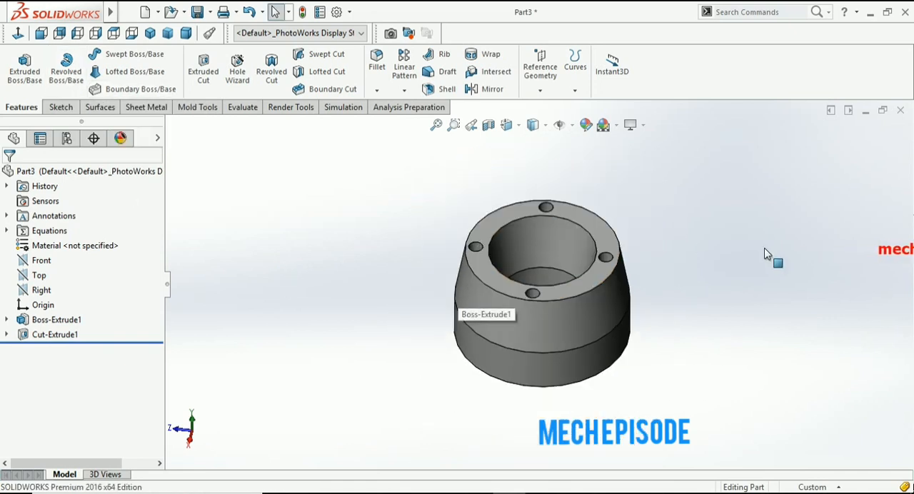
- Close the ring part without saving it and create a new part document
{"action": "left_click", "coordinate": [900, 110]}
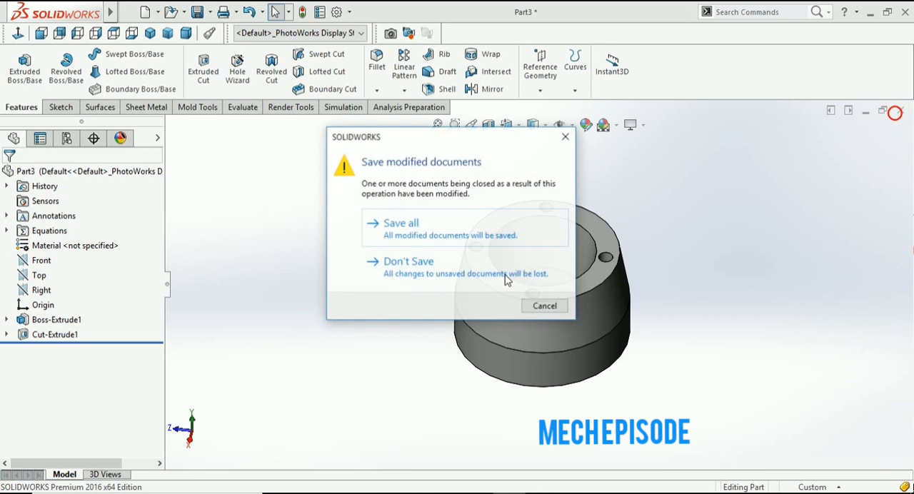
{"action": "left_click", "coordinate": [453, 268]}
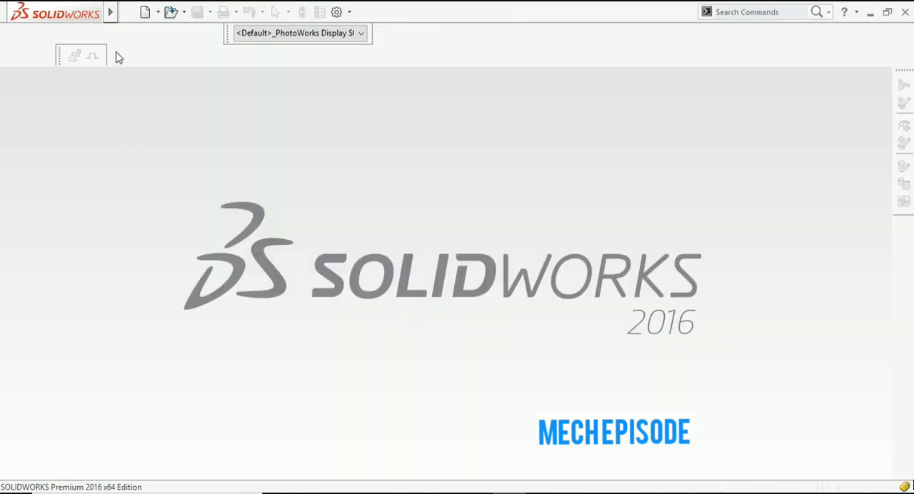
{"action": "left_click", "coordinate": [146, 13]}
{"action": "left_click", "coordinate": [49, 71]}
{"action": "left_click", "coordinate": [302, 333]}
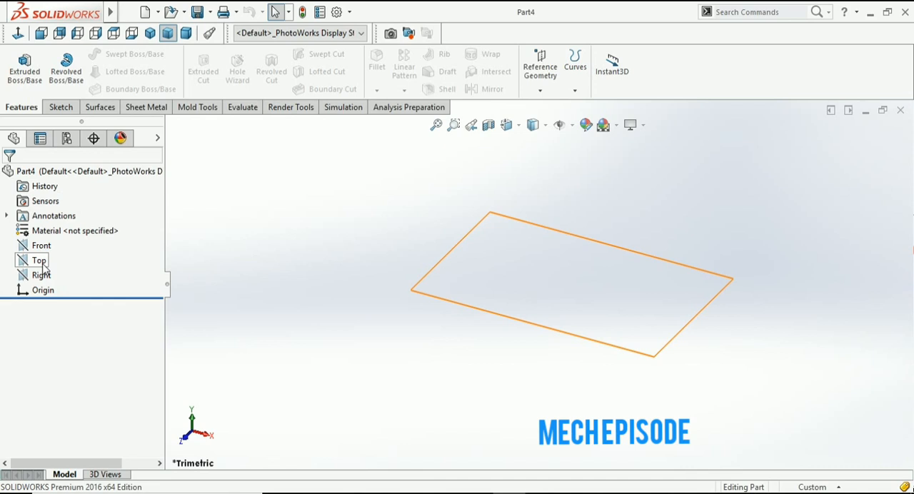
- Start a sketch on the Top plane and draw an infinite-length vertical centerline through the origin
{"action": "left_click", "coordinate": [41, 262]}
{"action": "left_click", "coordinate": [62, 109]}
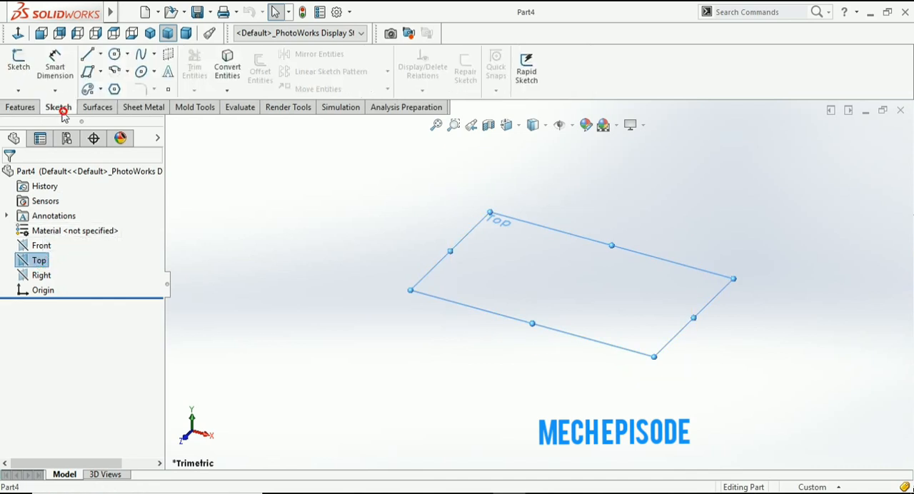
{"action": "left_click", "coordinate": [19, 72]}
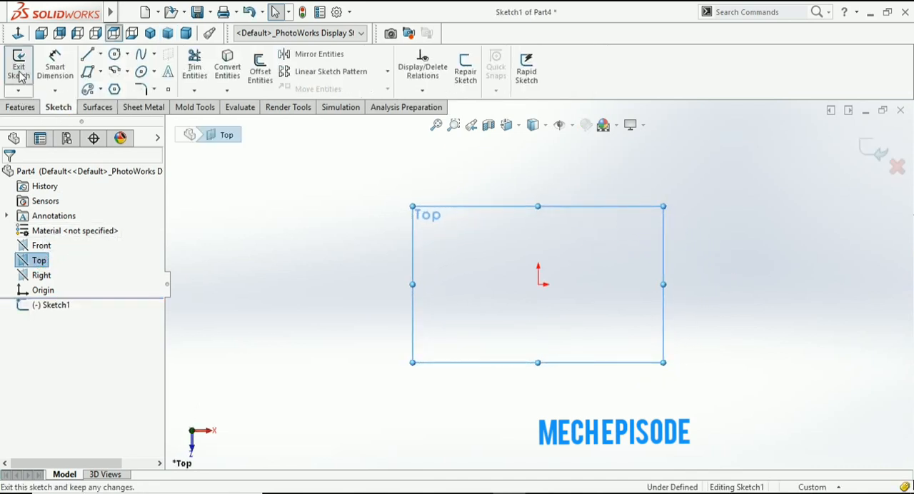
{"action": "left_click", "coordinate": [100, 55]}
{"action": "left_click", "coordinate": [113, 87]}
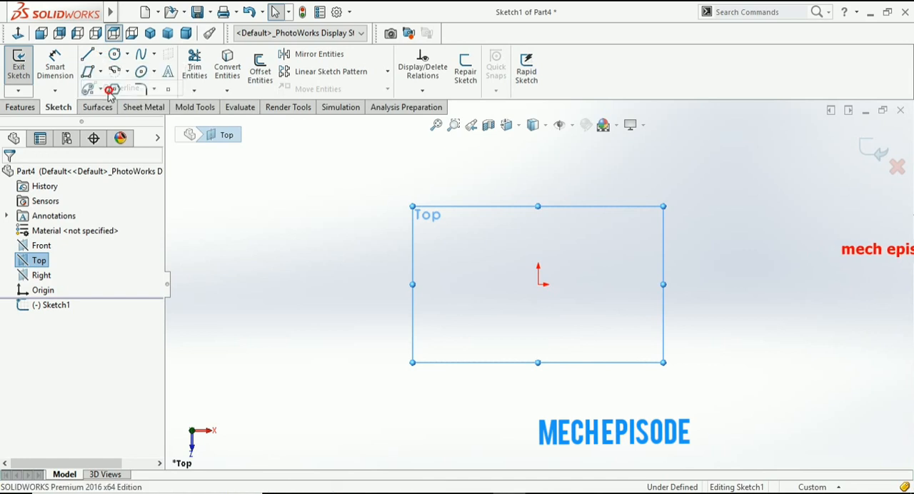
{"action": "left_click", "coordinate": [67, 348]}
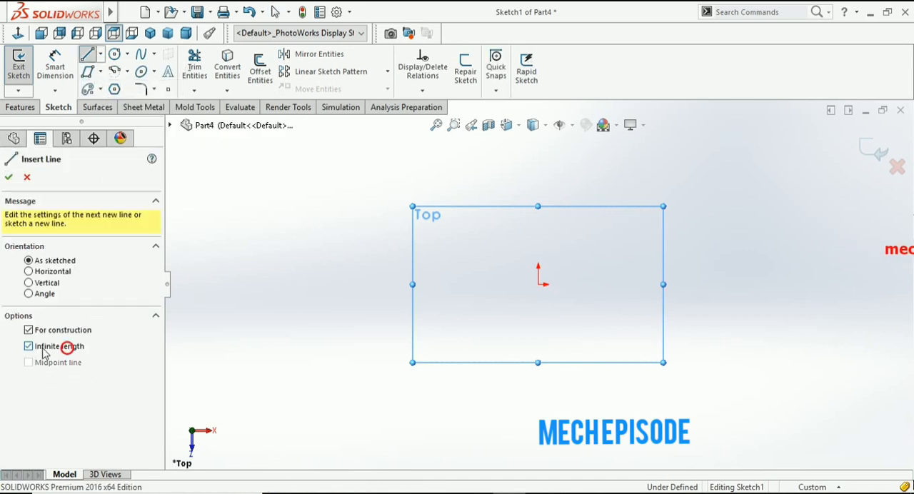
{"action": "left_click", "coordinate": [540, 284]}
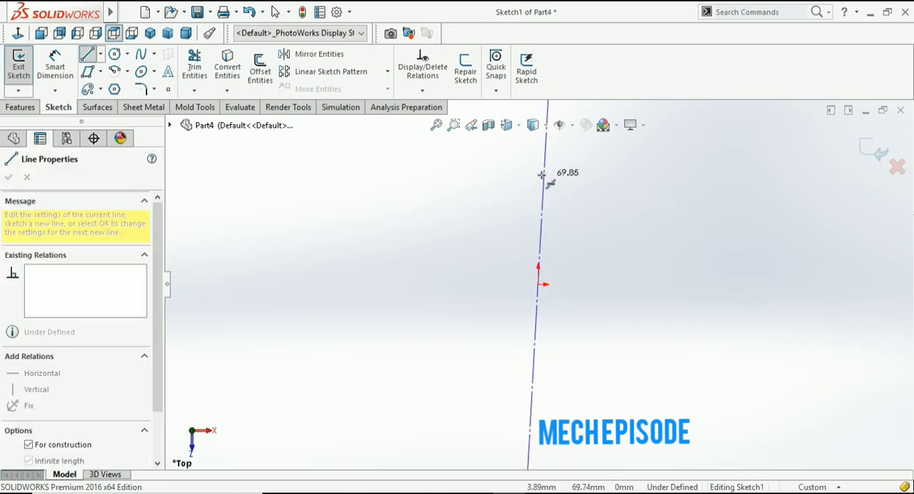
{"action": "left_click", "coordinate": [540, 175]}
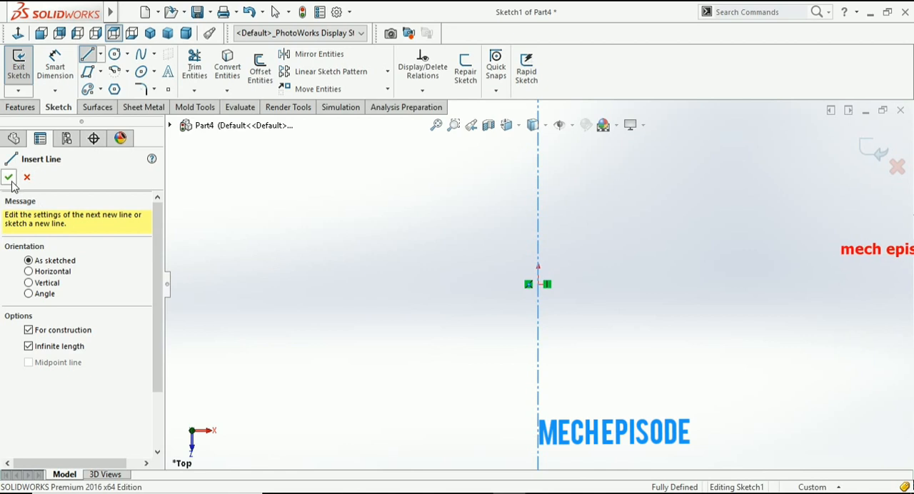
{"action": "left_click", "coordinate": [8, 177]}
- Sketch the profile's inner edge beside the centerline: a slanted line, a vertical about 62 mm, a parallel slanted line and a short vertical
{"action": "left_click", "coordinate": [86, 57]}
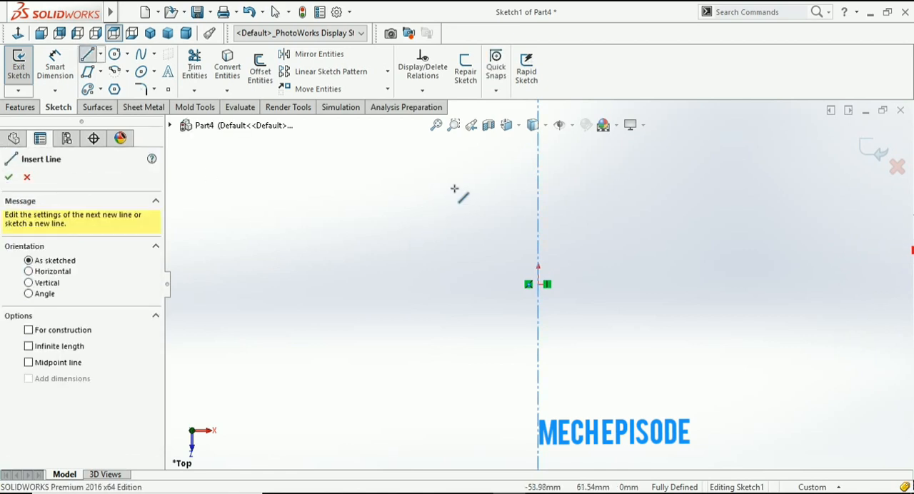
{"action": "left_click", "coordinate": [430, 184]}
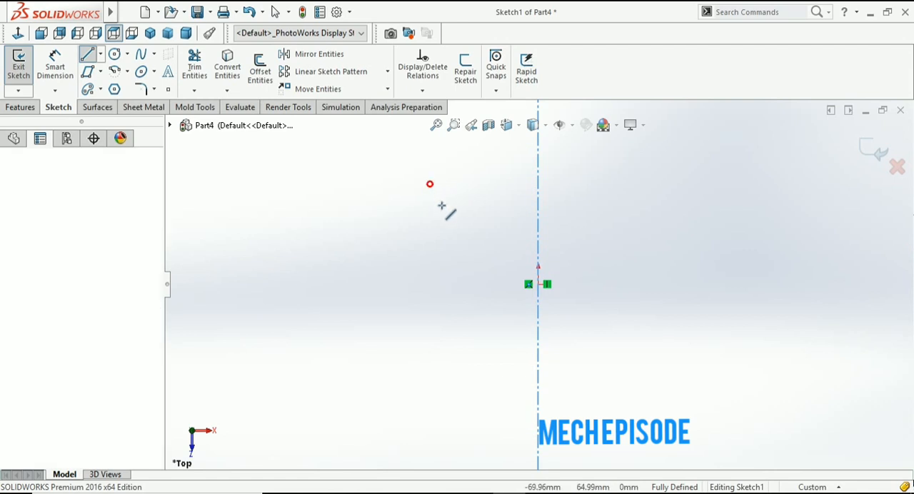
{"action": "left_click", "coordinate": [463, 242]}
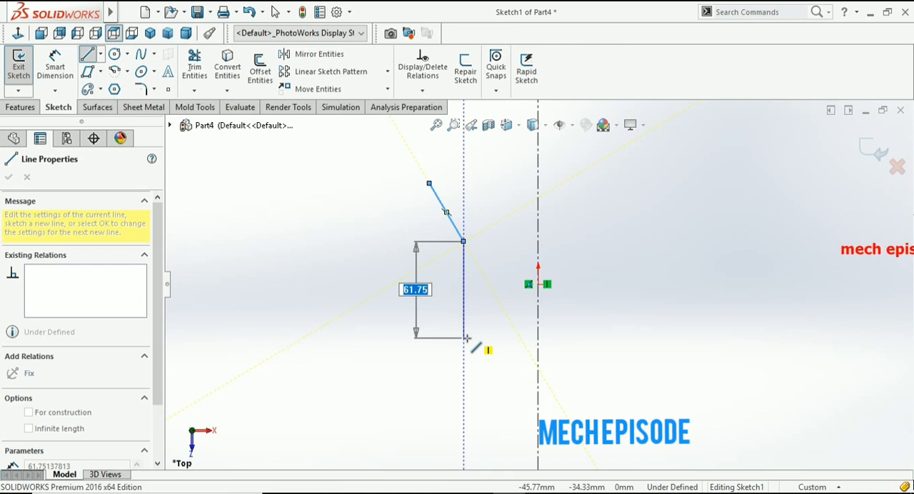
{"action": "left_click", "coordinate": [465, 338]}
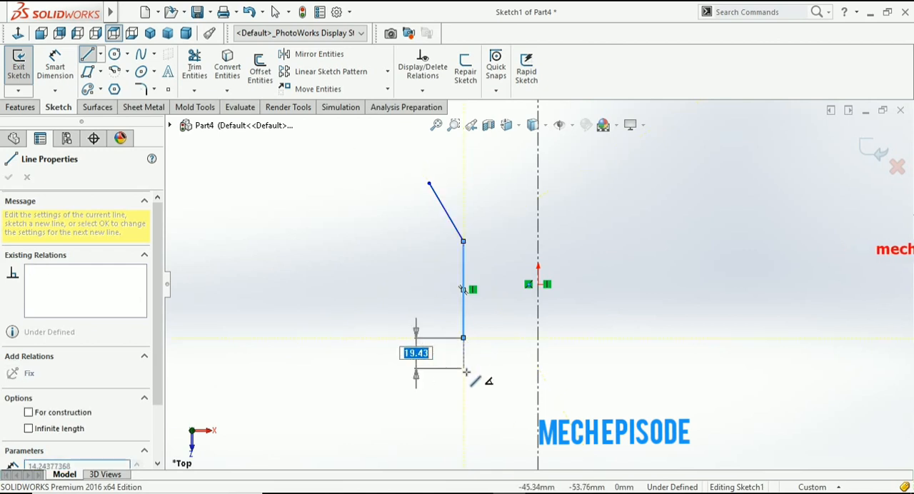
{"action": "left_click", "coordinate": [489, 383]}
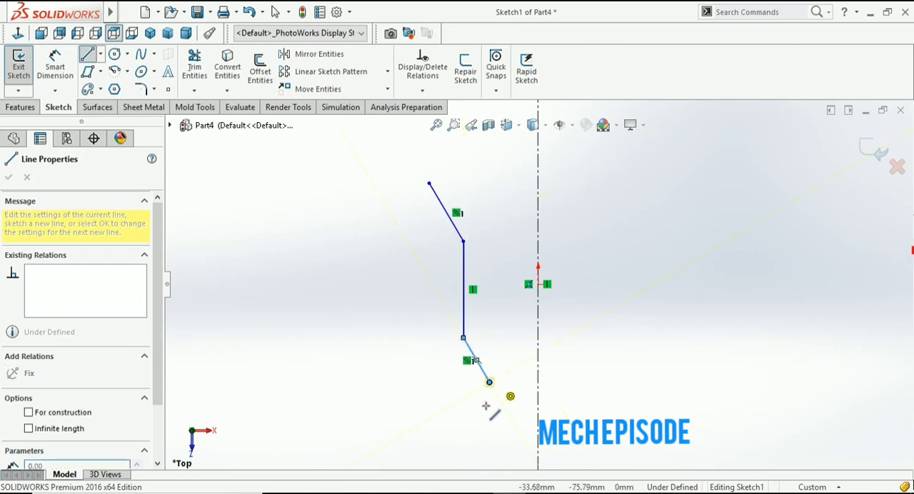
{"action": "left_click", "coordinate": [489, 413]}
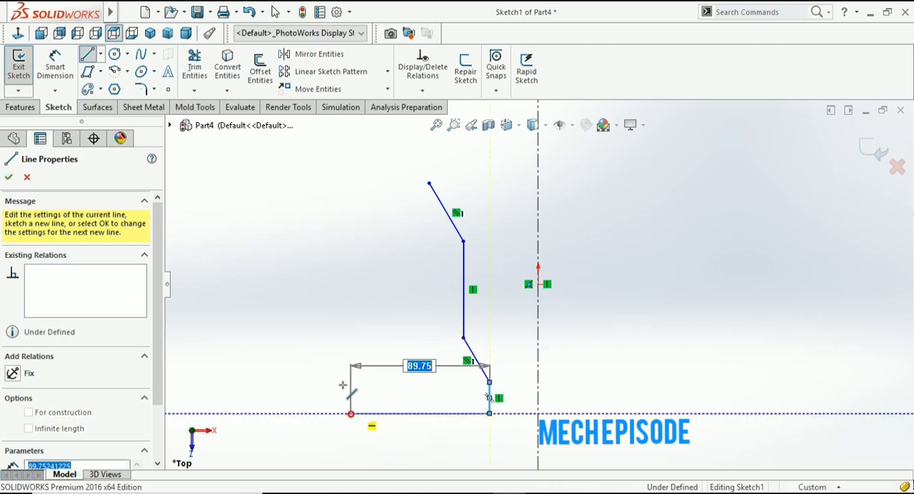
- Close the profile with a base about 90 mm long, an outer edge with a small rectangular tab, and an upper edge about 51 mm long
{"action": "left_click", "coordinate": [350, 414]}
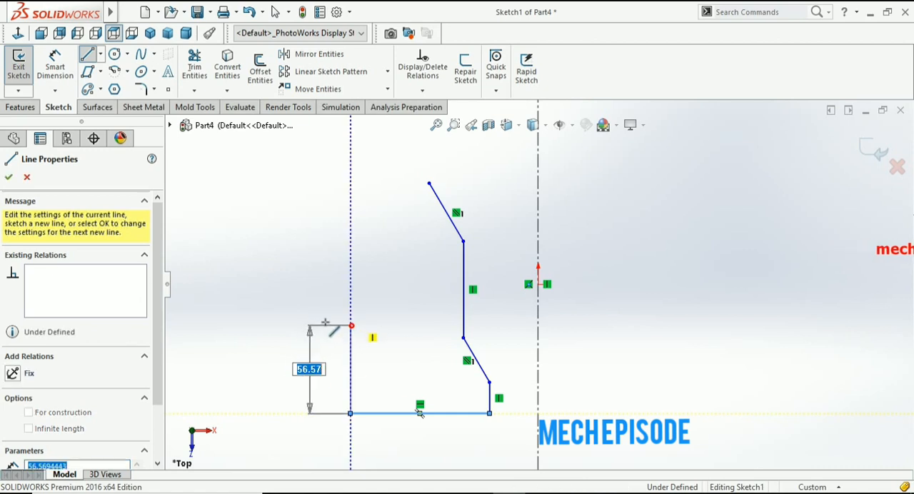
{"action": "left_click", "coordinate": [351, 326]}
{"action": "left_click", "coordinate": [308, 292]}
{"action": "left_click", "coordinate": [352, 289]}
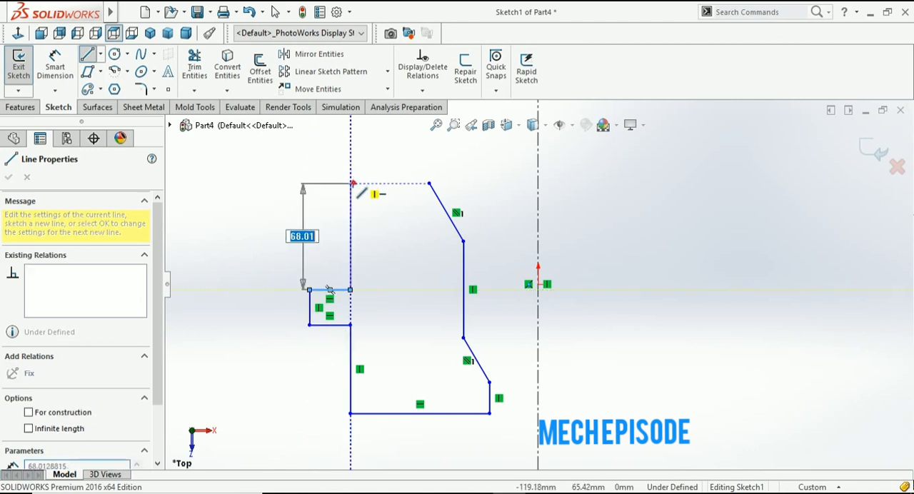
{"action": "left_click", "coordinate": [351, 184]}
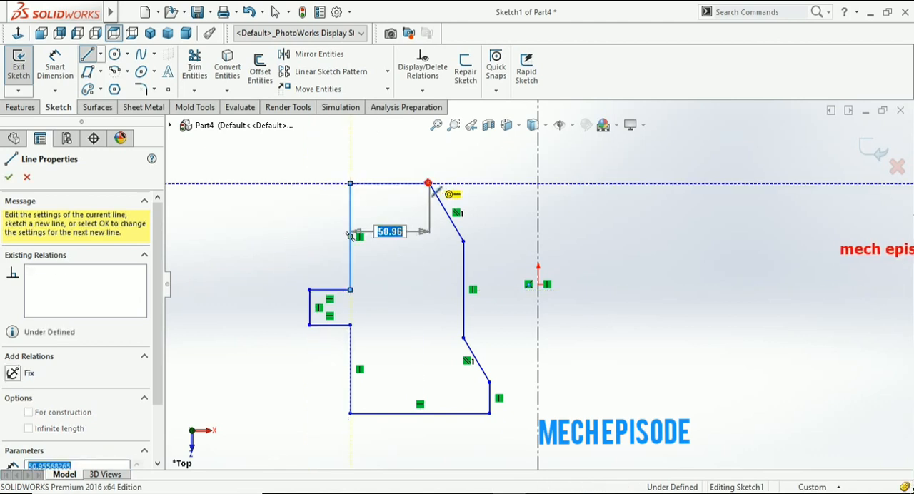
{"action": "left_click", "coordinate": [429, 183]}
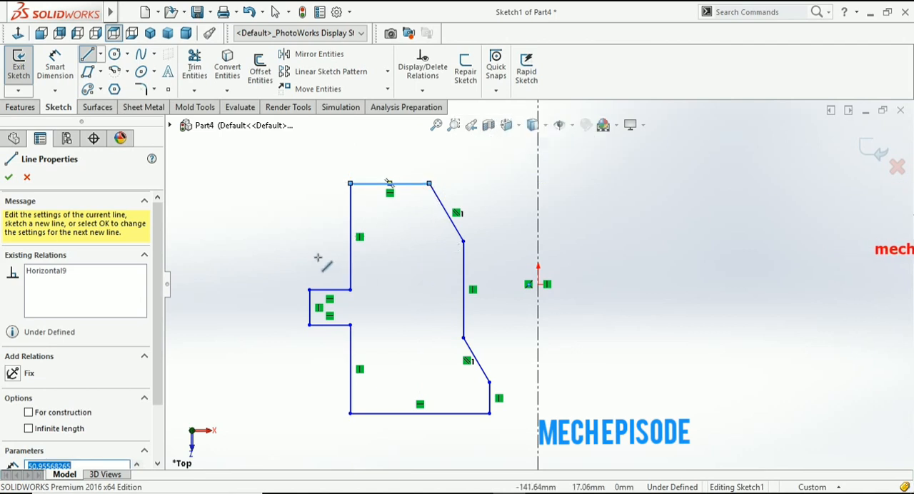
{"action": "left_click", "coordinate": [10, 178]}
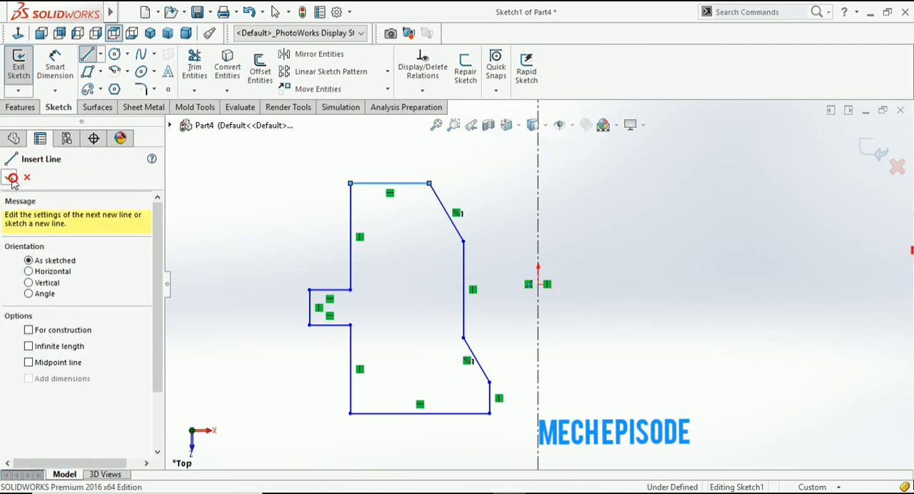
{"action": "left_click", "coordinate": [10, 178]}
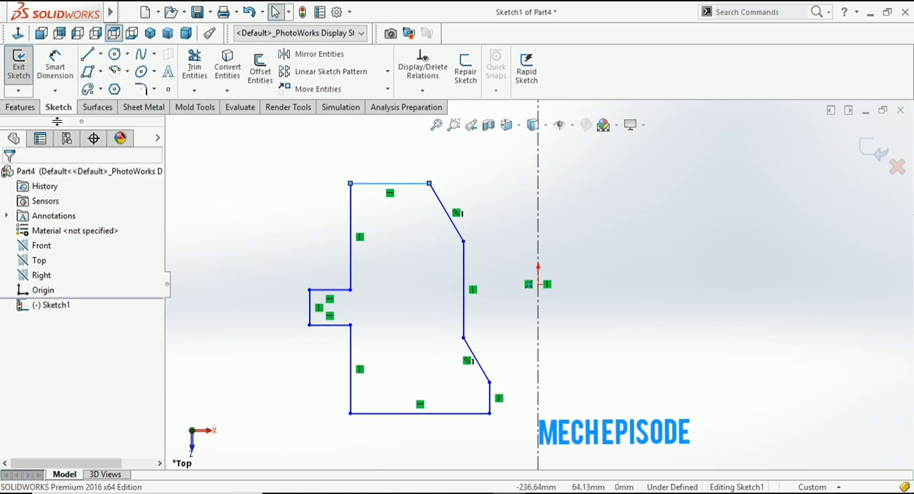
- Finish the profile sketch and revolve it 360 degrees about the vertical centerline as a solid boss
{"action": "left_click", "coordinate": [24, 71]}
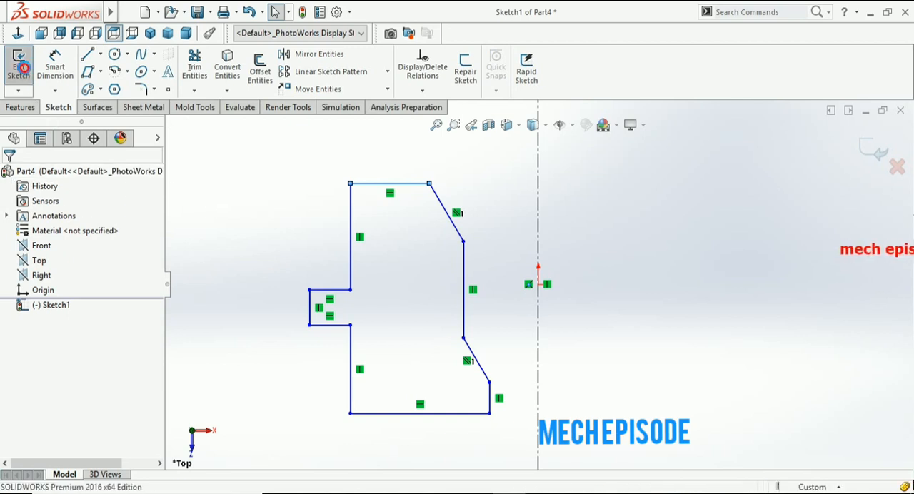
{"action": "left_click", "coordinate": [21, 108]}
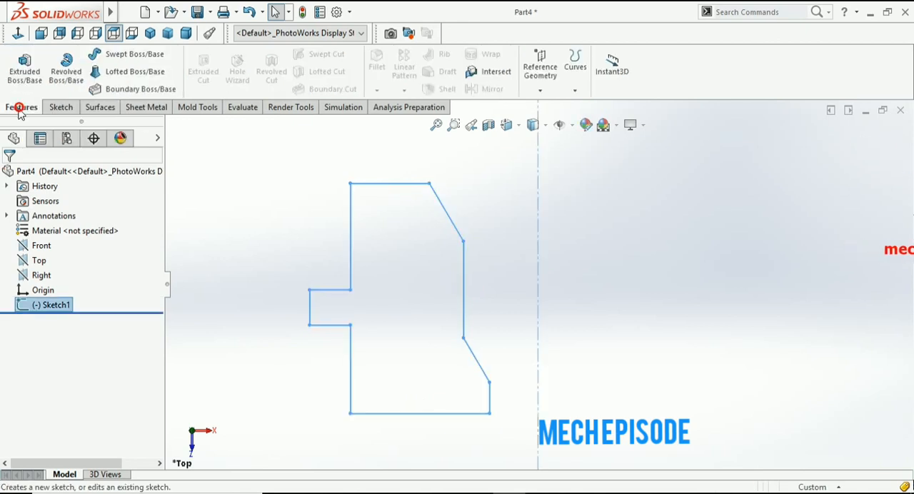
{"action": "left_click", "coordinate": [222, 167]}
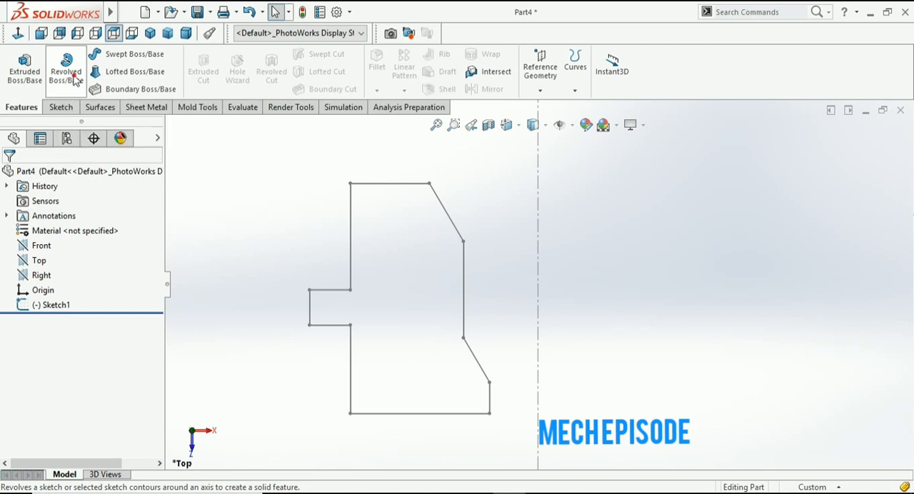
{"action": "left_click", "coordinate": [74, 81]}
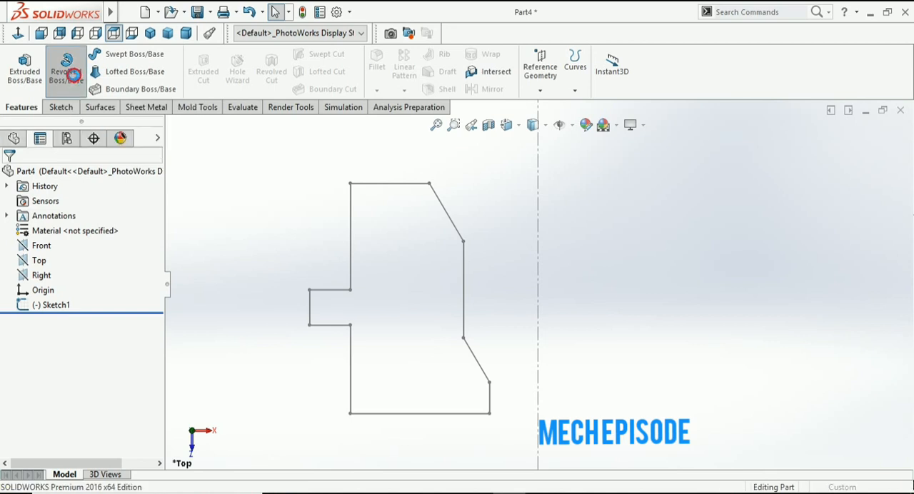
{"action": "left_click", "coordinate": [351, 223]}
{"action": "left_click", "coordinate": [351, 227]}
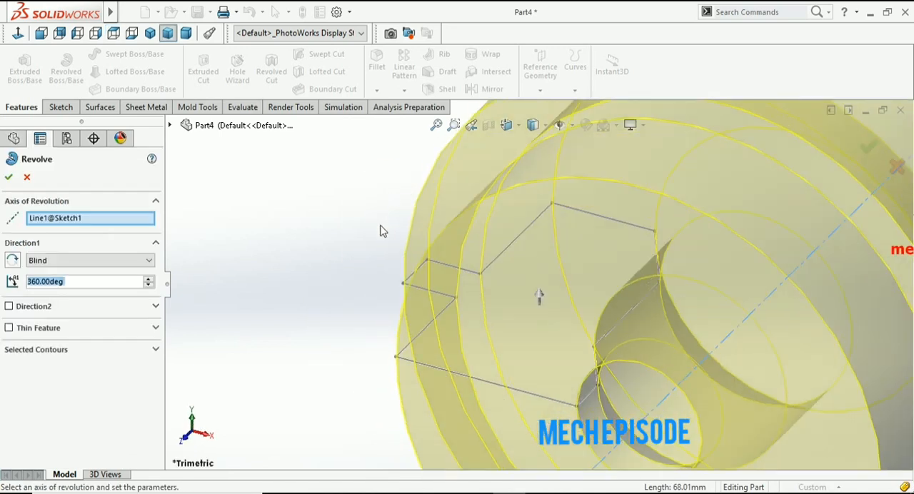
{"action": "middle_click_drag", "start_coordinate": [388, 279], "coordinate": [261, 384]}
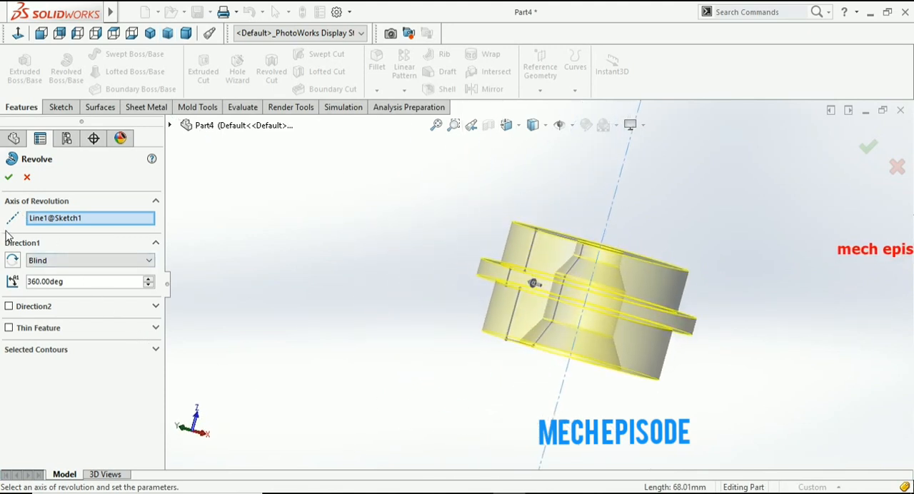
{"action": "scroll", "coordinate": [433, 293], "scroll_direction": "up", "scroll_amount": 3}
{"action": "middle_click_drag", "start_coordinate": [433, 293], "coordinate": [498, 310]}
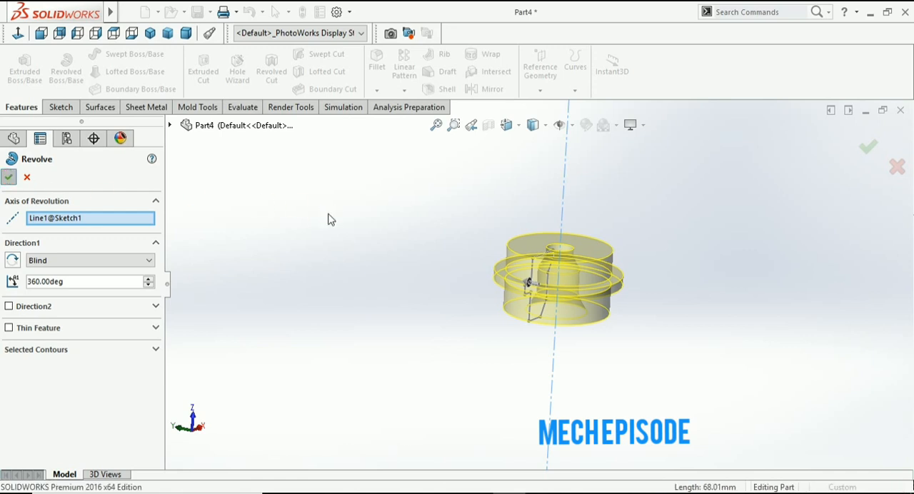
{"action": "key", "text": "Return"}
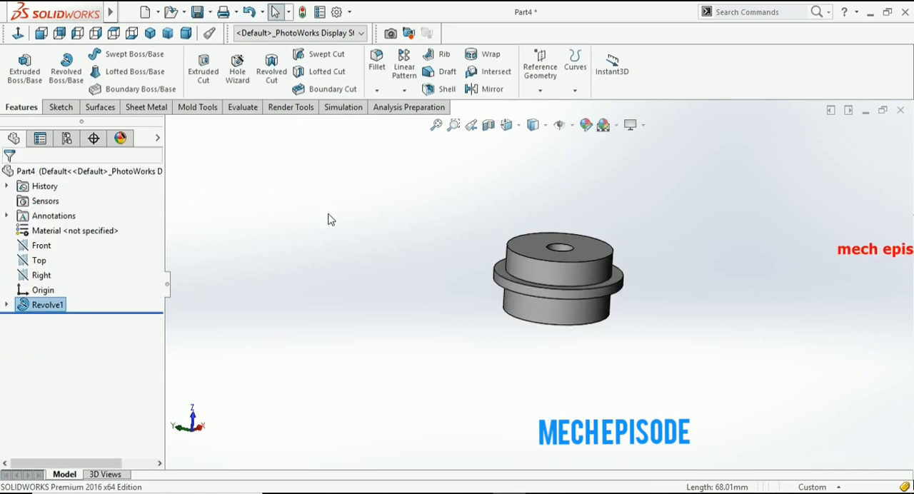
{"action": "left_click", "coordinate": [331, 266]}
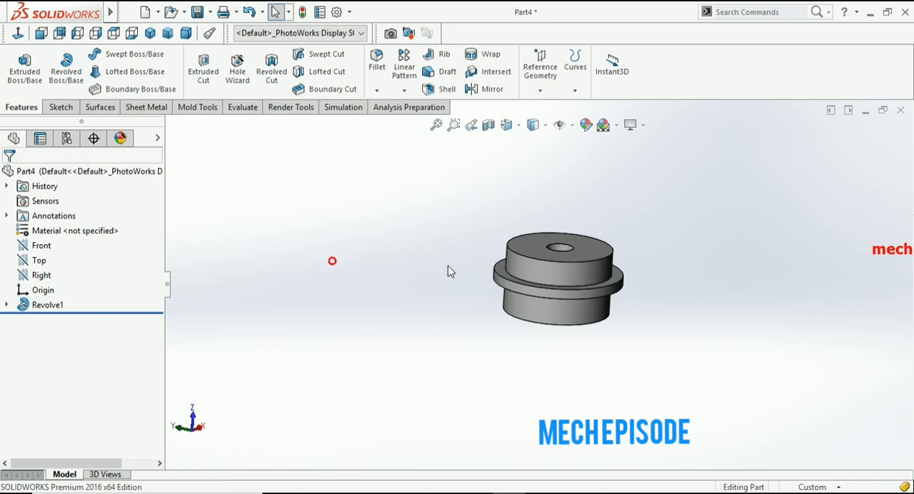
- Examine the revolved part's stepped bore from several angles and with a section view cut on the Top plane
{"action": "scroll", "coordinate": [584, 280], "scroll_direction": "down", "scroll_amount": 2}
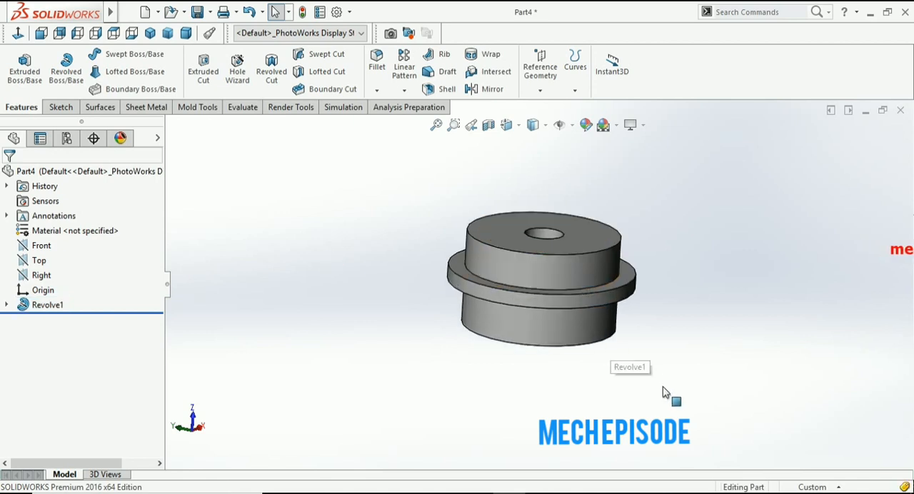
{"action": "right_click", "coordinate": [718, 349]}
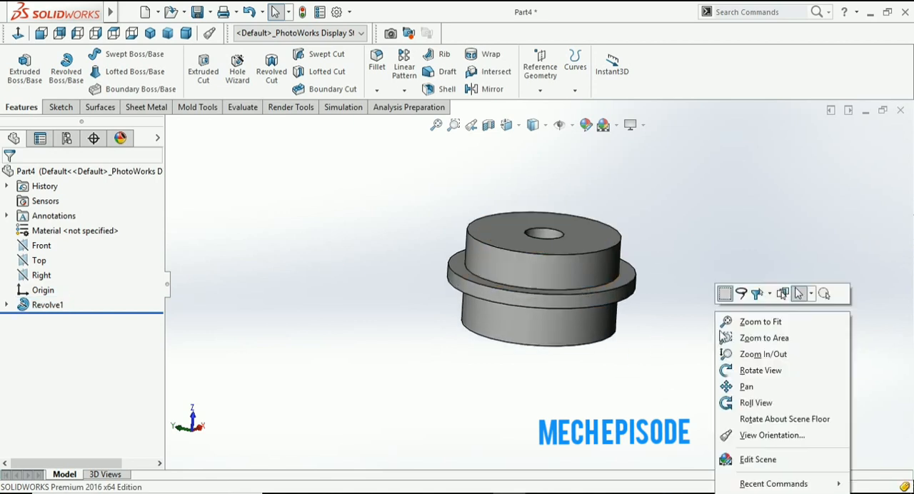
{"action": "left_click", "coordinate": [768, 373]}
{"action": "left_click_drag", "start_coordinate": [676, 351], "coordinate": [689, 212]}
{"action": "left_click_drag", "start_coordinate": [715, 335], "coordinate": [672, 208]}
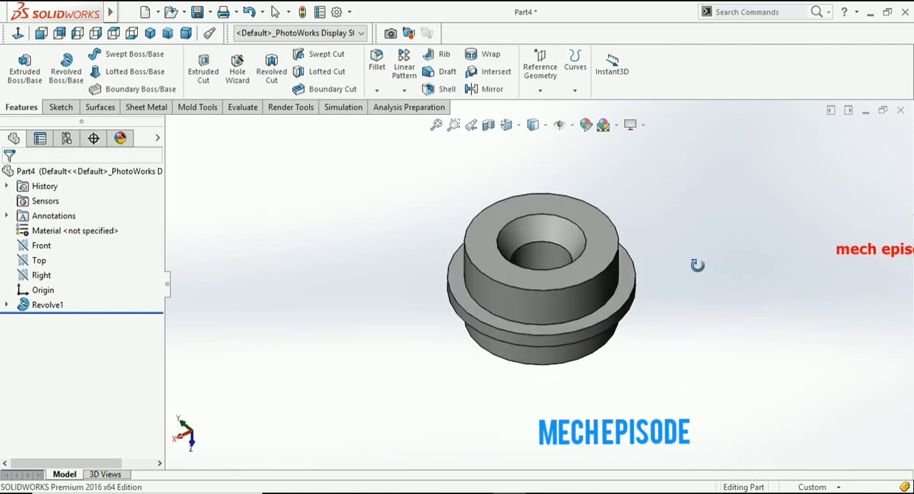
{"action": "left_click", "coordinate": [489, 127]}
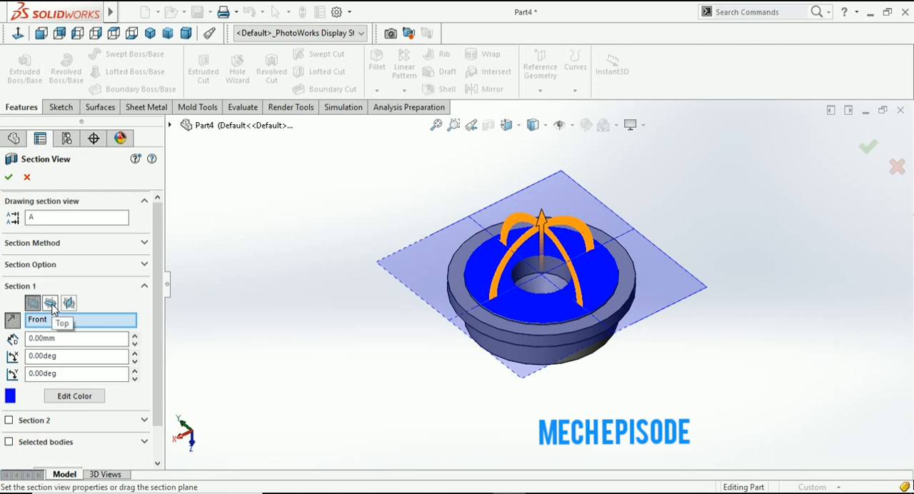
{"action": "left_click", "coordinate": [51, 306]}
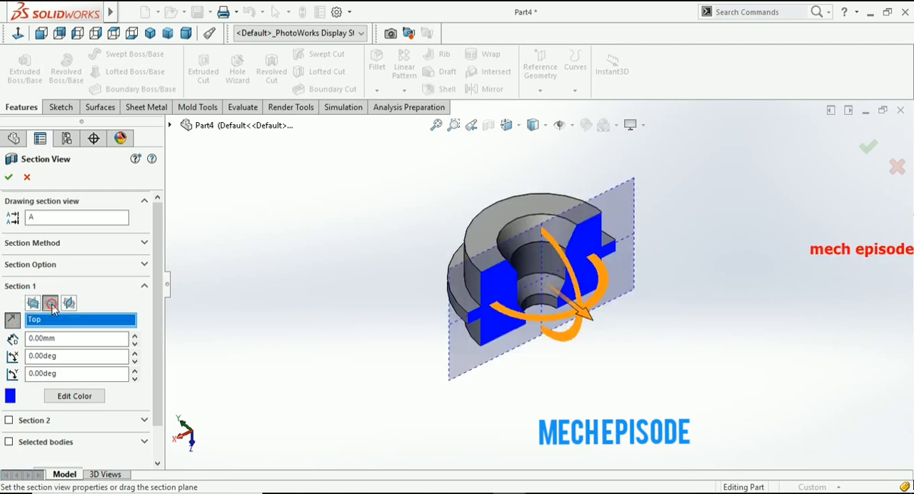
{"action": "left_click", "coordinate": [8, 177]}
{"action": "right_click", "coordinate": [331, 311]}
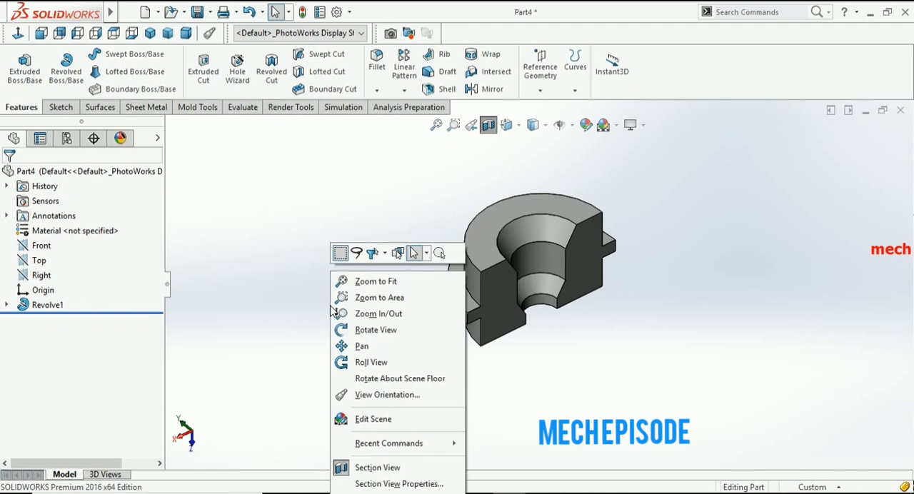
{"action": "left_click", "coordinate": [363, 330]}
{"action": "left_click_drag", "start_coordinate": [426, 363], "coordinate": [376, 374]}
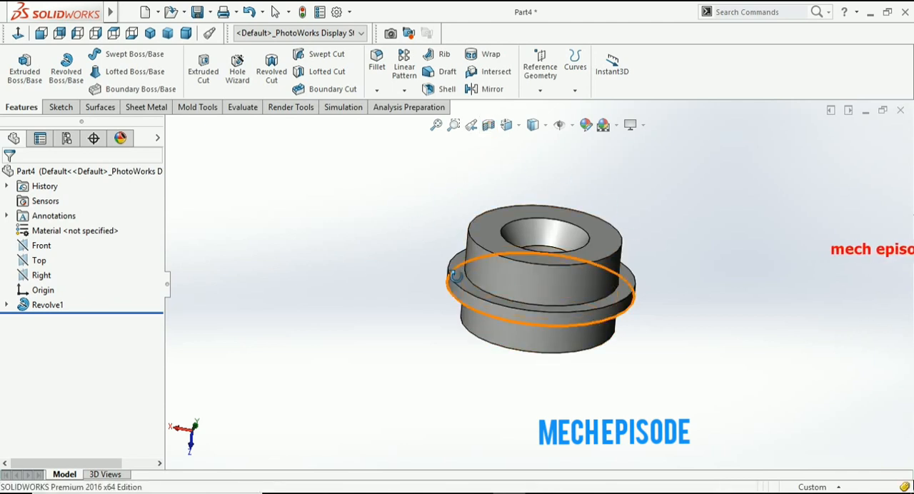
- Edit the revolve feature and set its Direction 1 angle to 300 degrees
{"action": "left_click", "coordinate": [41, 305]}
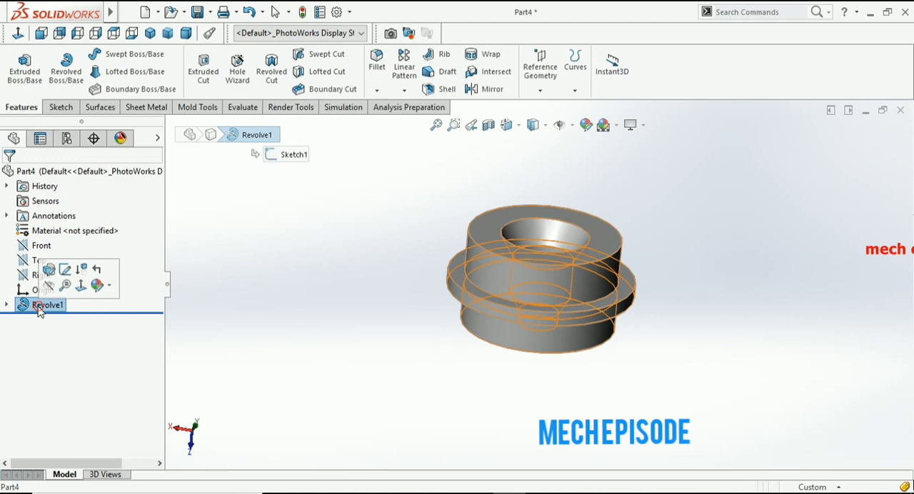
{"action": "right_click", "coordinate": [40, 310]}
{"action": "left_click", "coordinate": [47, 203]}
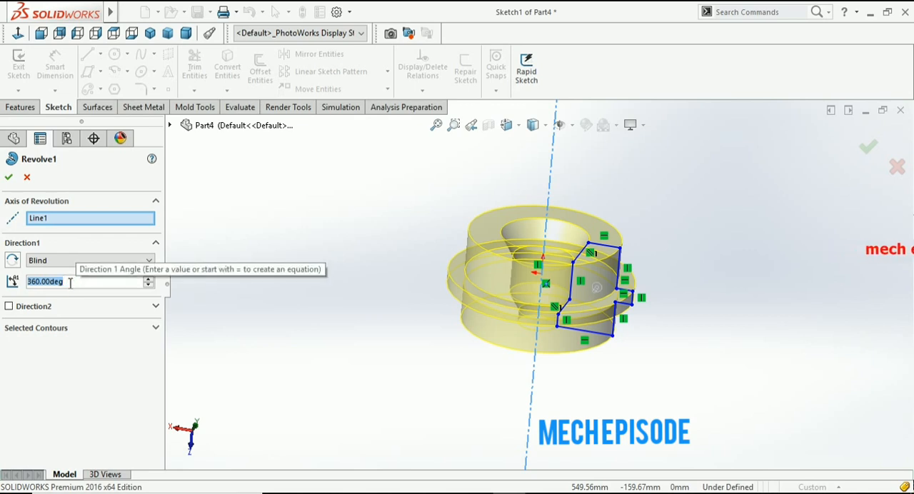
{"action": "type", "text": "300"}
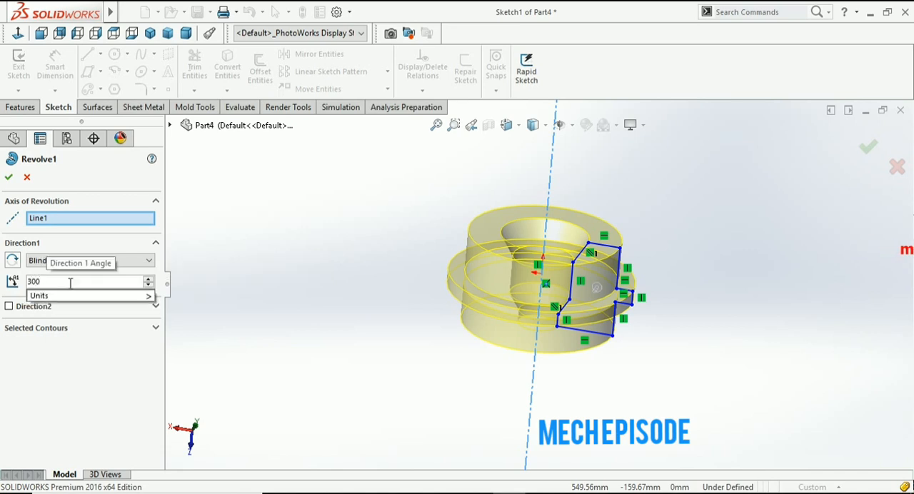
{"action": "key", "text": "Return"}
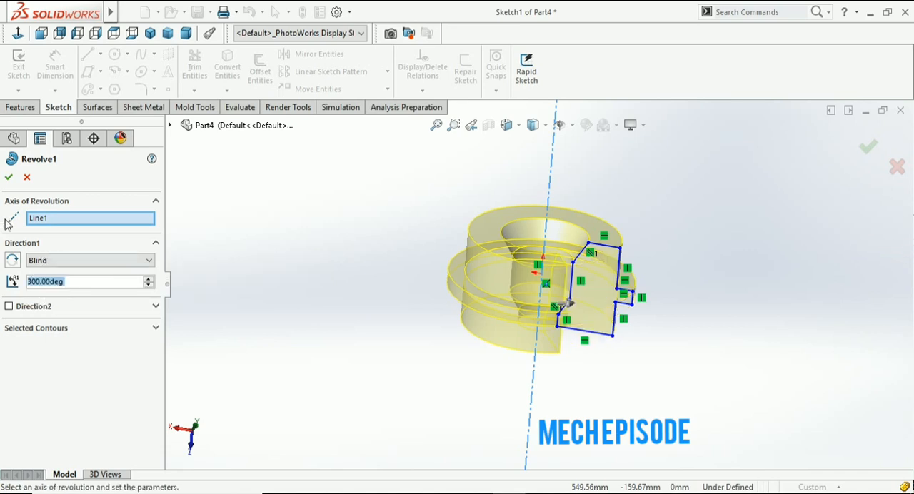
{"action": "left_click", "coordinate": [9, 177]}
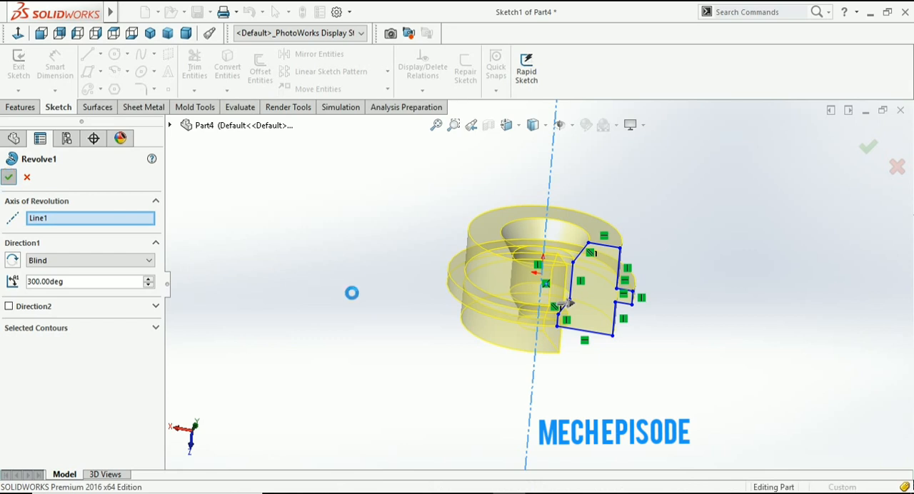
{"action": "right_click", "coordinate": [336, 346]}
{"action": "right_click", "coordinate": [307, 264]}
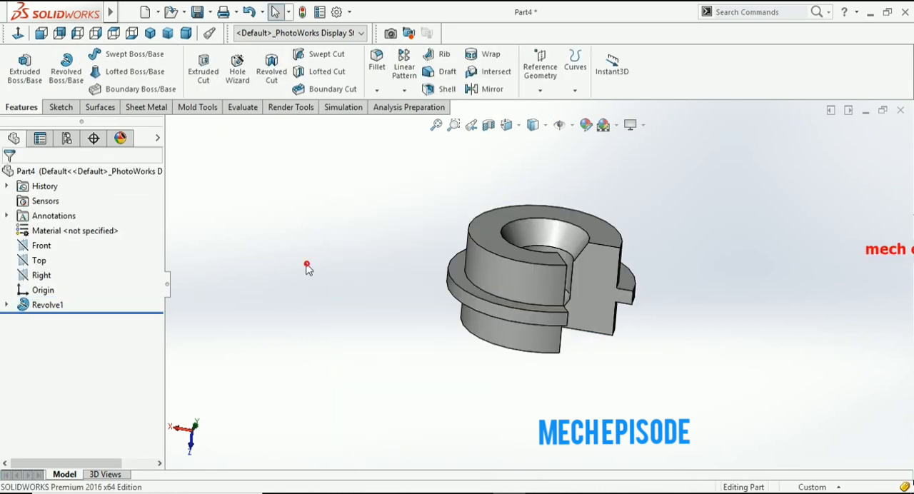
{"action": "left_click", "coordinate": [349, 322]}
{"action": "left_click_drag", "start_coordinate": [731, 399], "coordinate": [714, 450]}
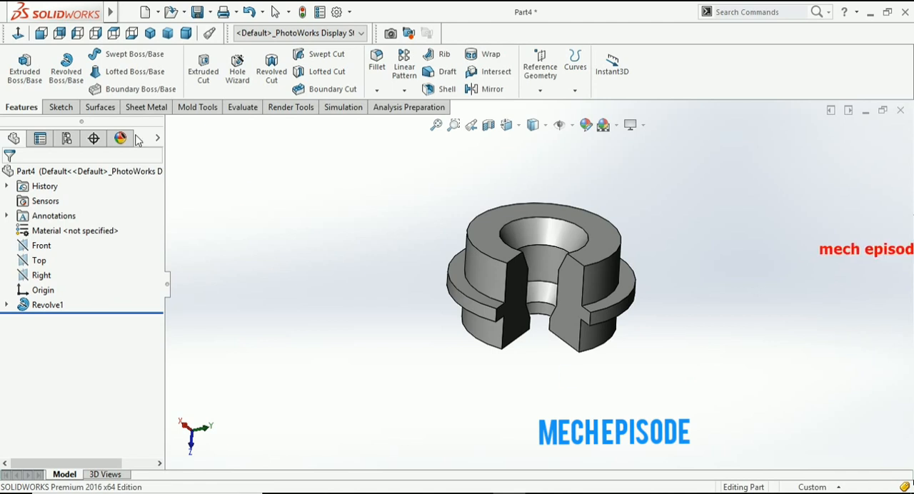
{"action": "left_click", "coordinate": [289, 87]}
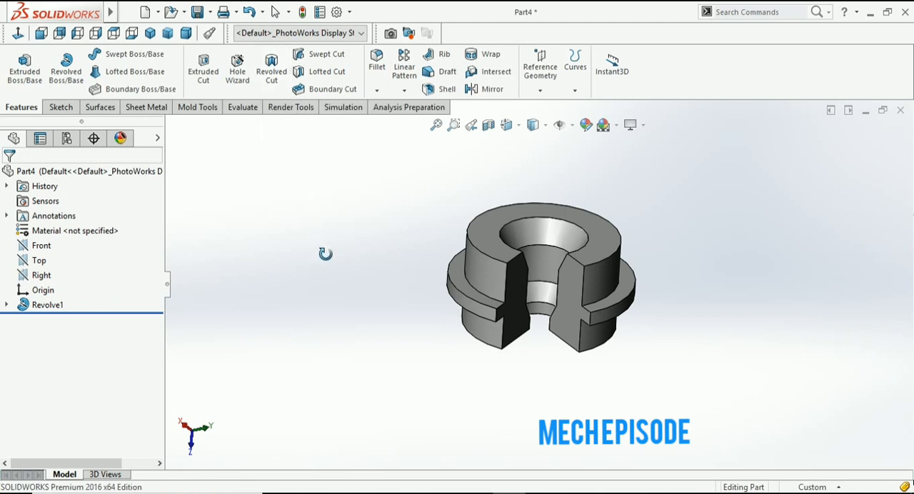